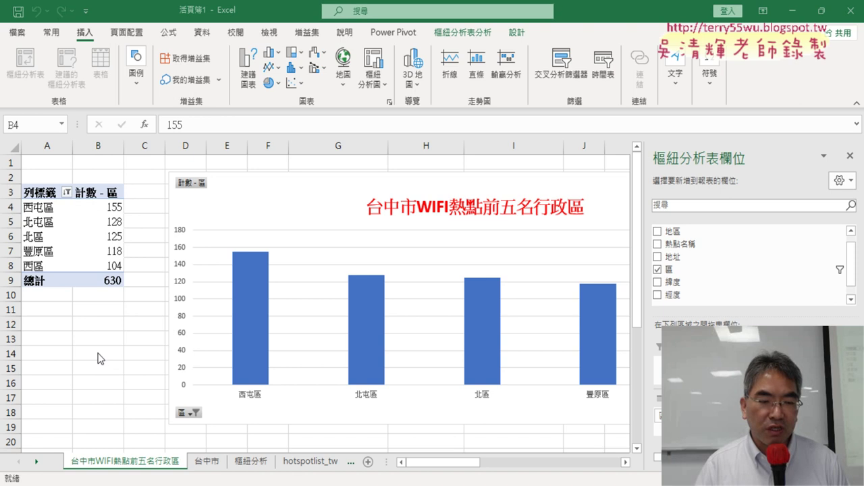
- Drill into 西屯區's pivot count of 155 to list its hotspot rows on a new sheet
click(109, 206)
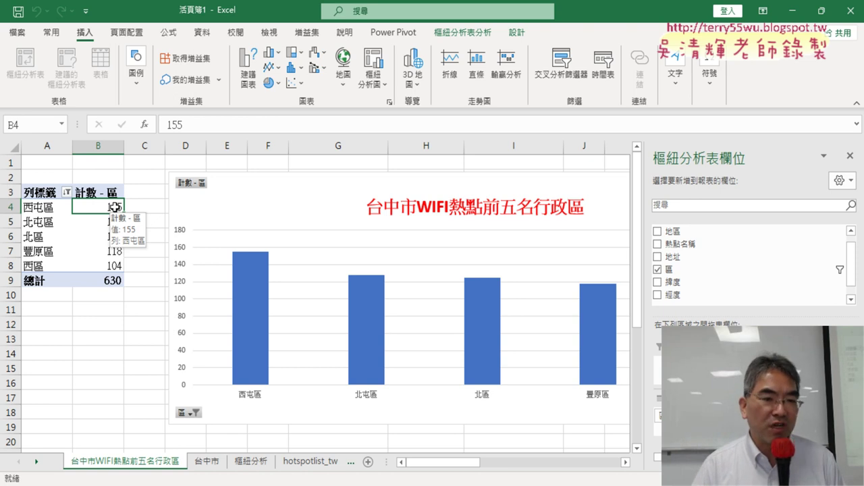
double_click(115, 207)
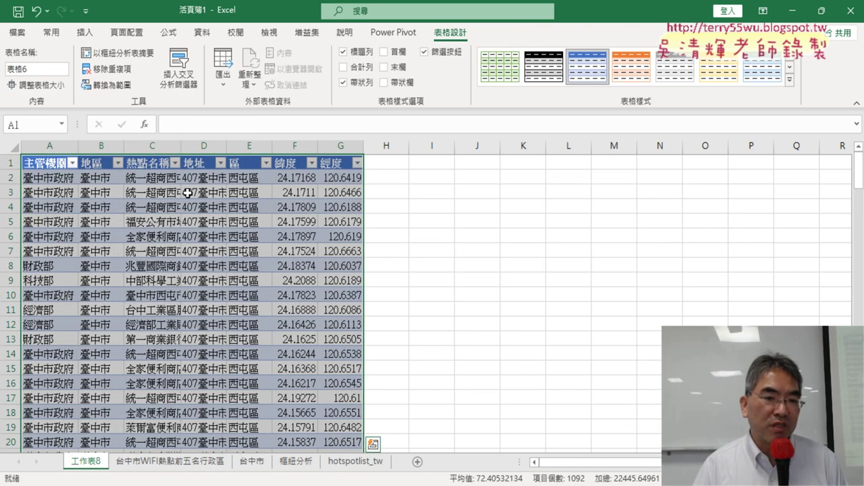
- Widen the 熱點名稱 column to show full names and clear the table's blue banded style
drag(181, 151, 268, 151)
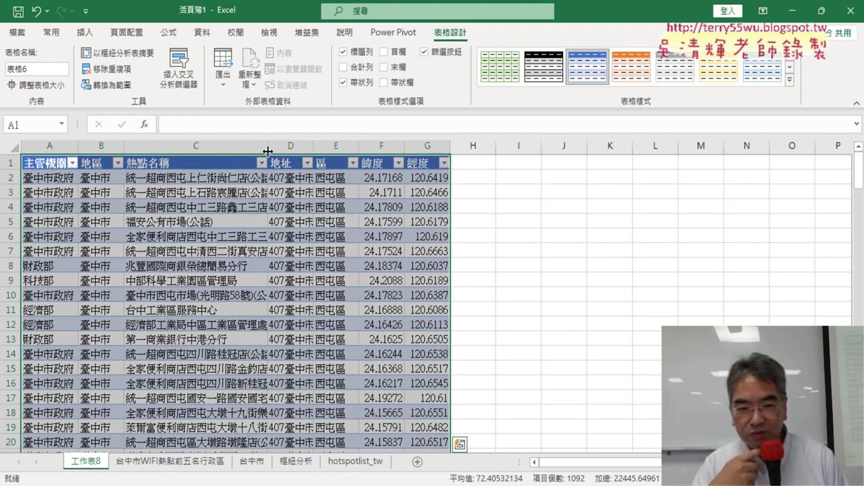
click(196, 164)
click(794, 82)
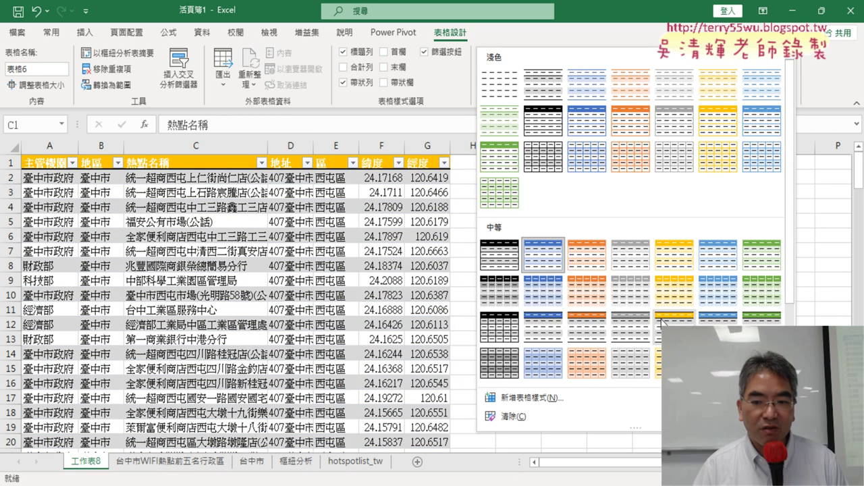
click(524, 416)
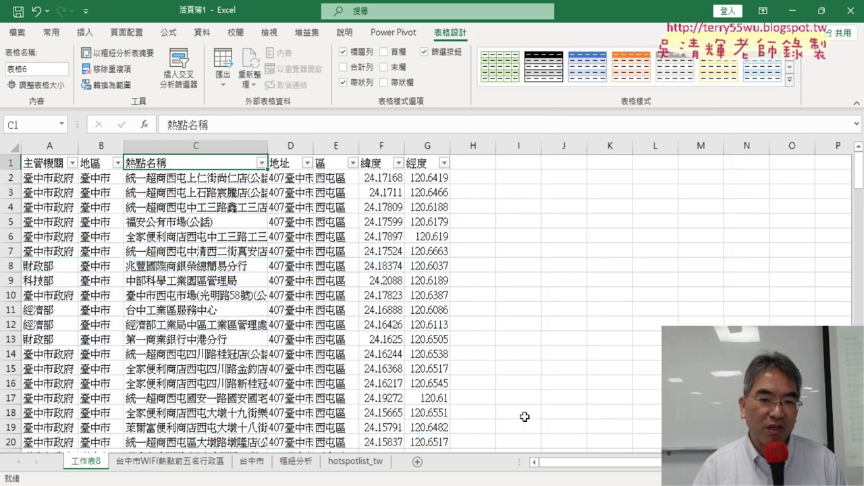
- Try converting the table to a normal range, then set its style to None
click(107, 85)
click(408, 286)
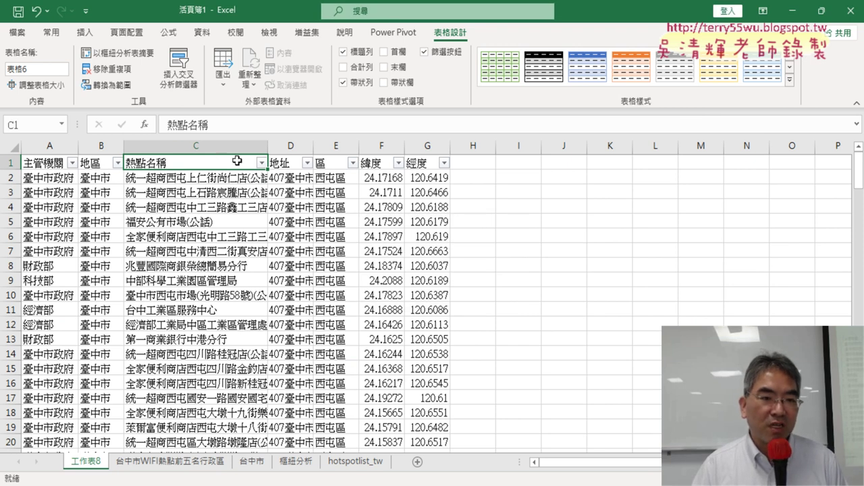
click(106, 85)
click(403, 288)
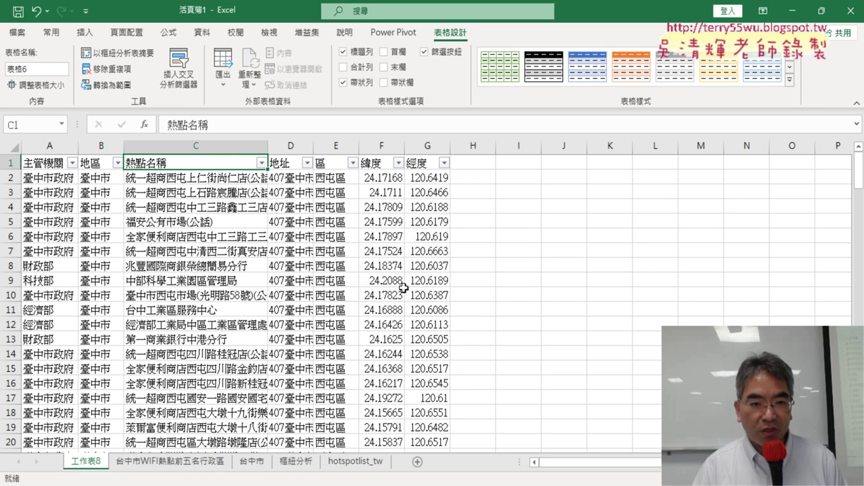
click(403, 282)
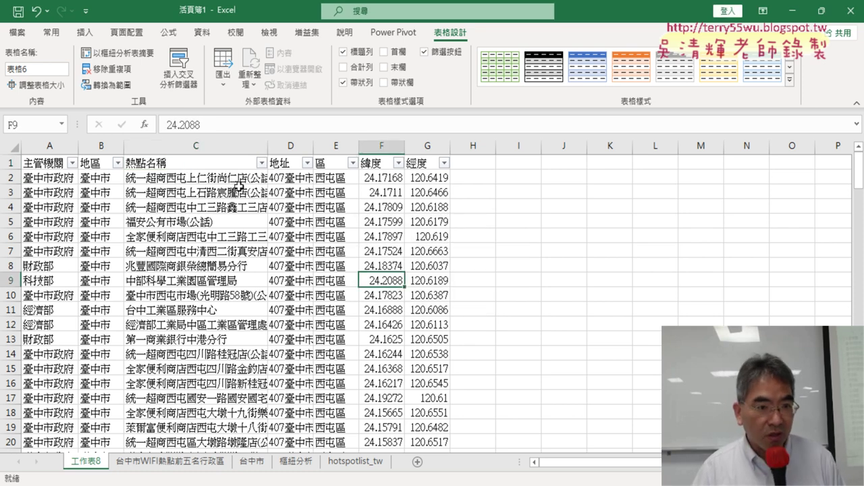
click(104, 85)
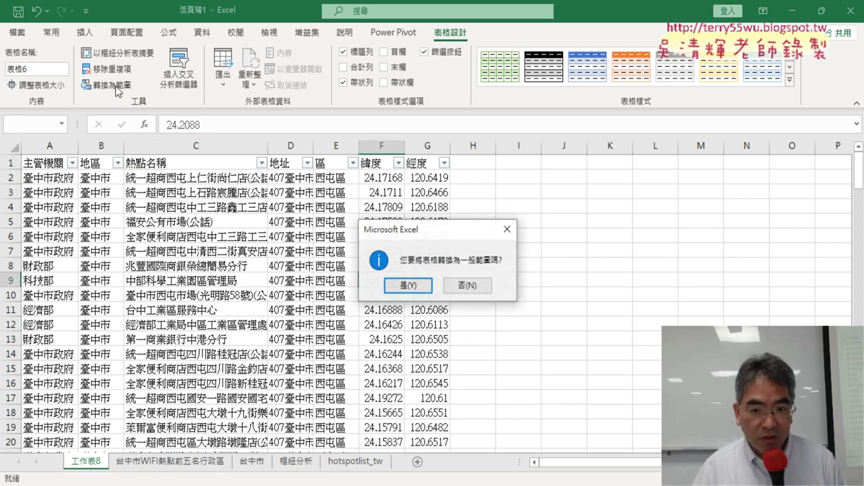
click(422, 282)
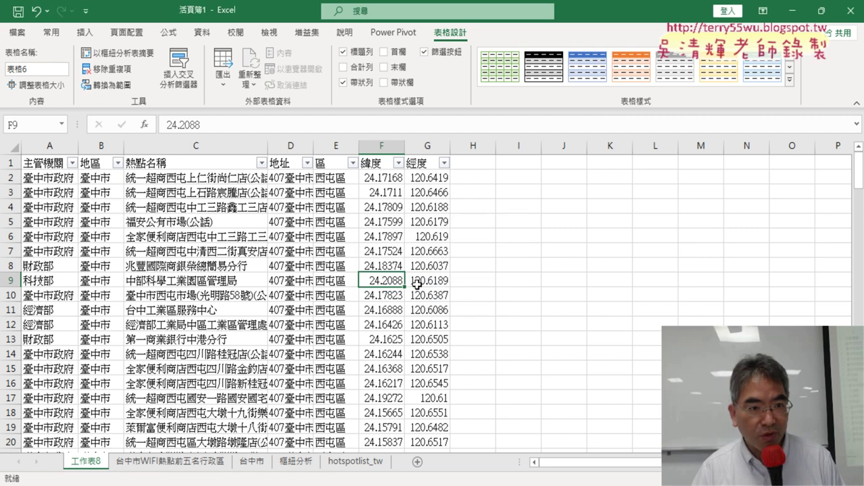
click(791, 85)
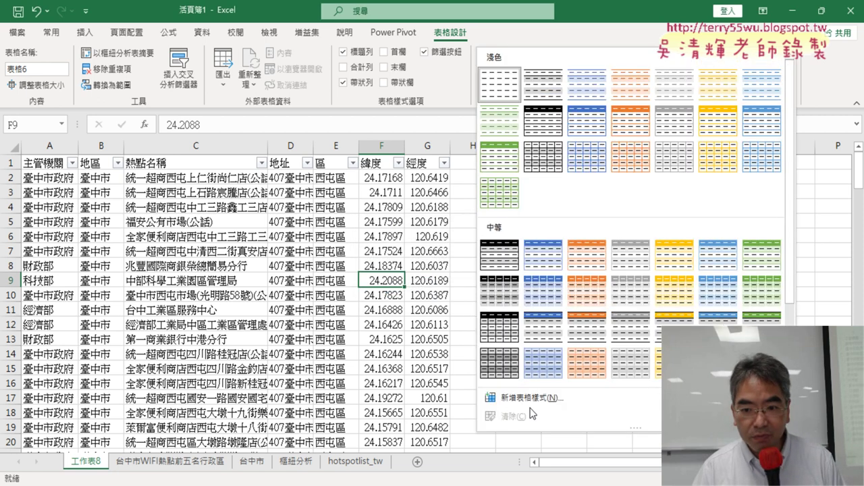
click(190, 162)
click(199, 165)
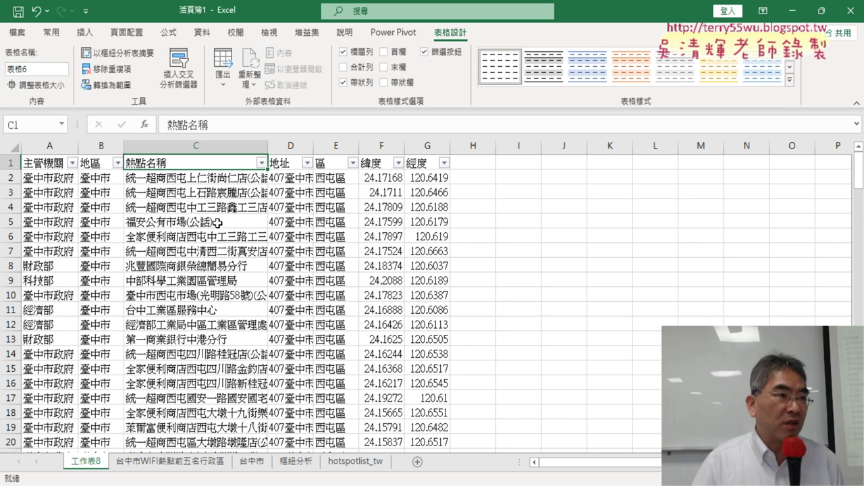
- Widen the 地址 column to show full addresses and scroll through the hotspot rows
drag(317, 145, 483, 154)
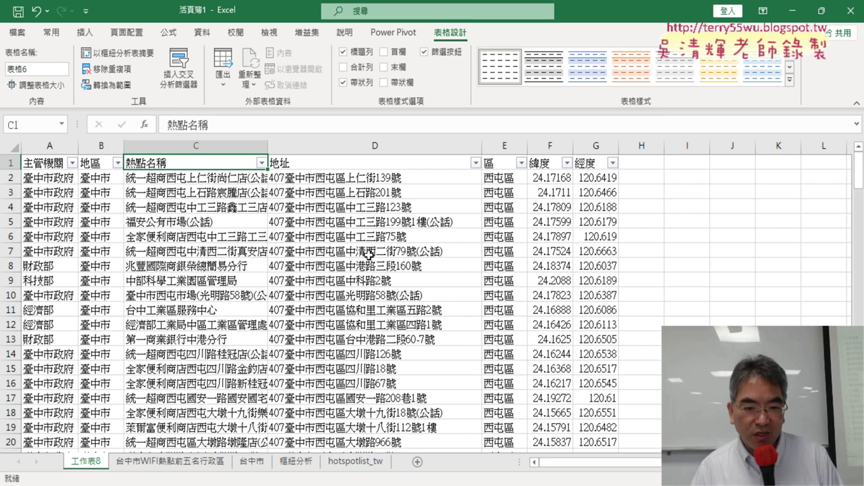
scroll(378, 264, down, 1)
scroll(372, 278, down, 2)
scroll(371, 278, down, 1)
scroll(372, 277, down, 2)
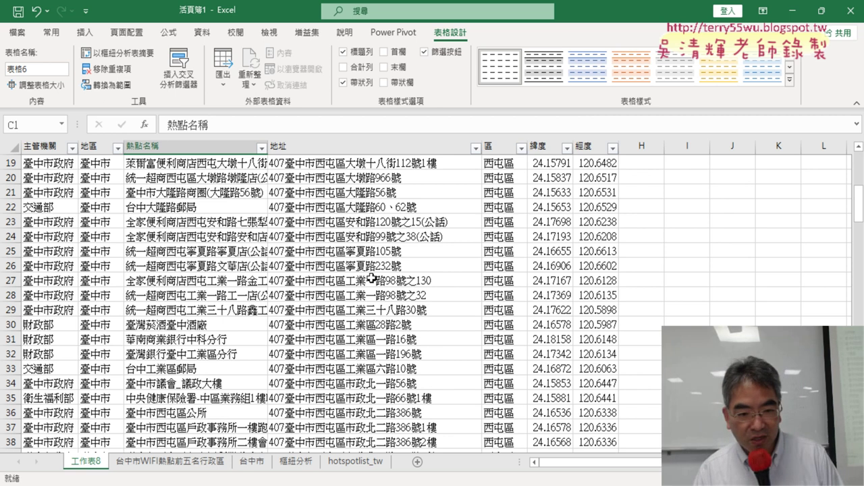
scroll(371, 278, down, 2)
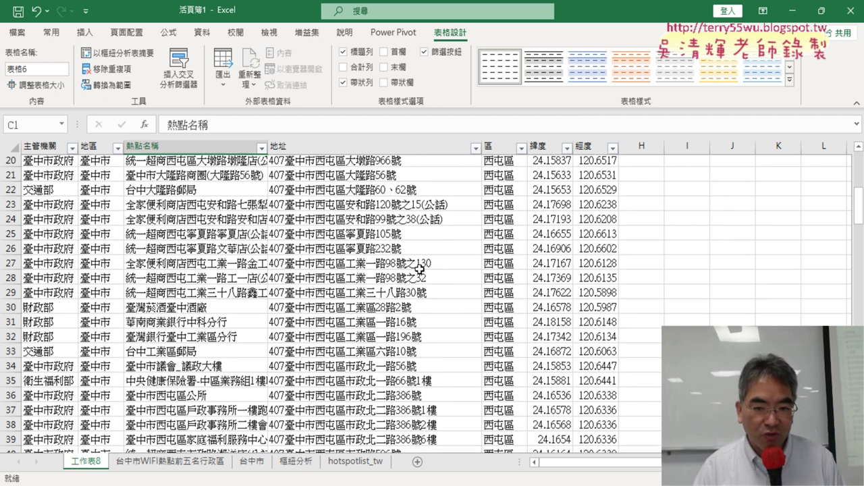
scroll(419, 269, down, 6)
scroll(420, 268, down, 4)
scroll(420, 268, down, 8)
scroll(420, 269, down, 3)
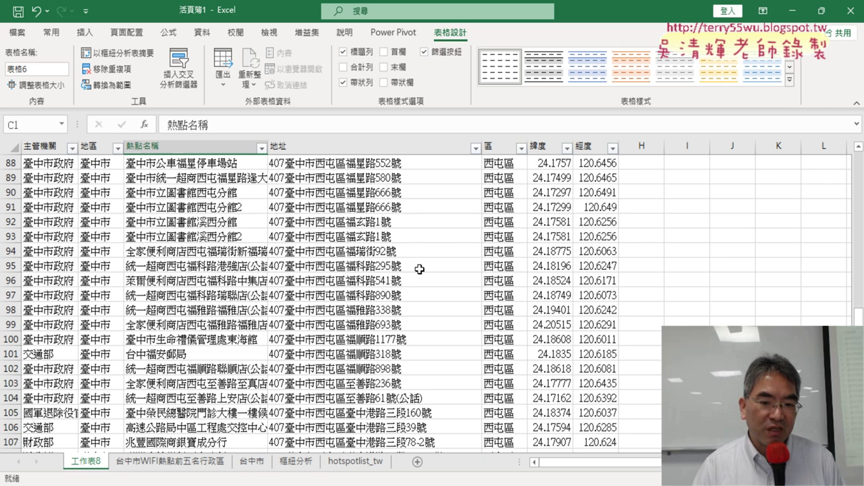
scroll(419, 269, down, 5)
scroll(419, 269, up, 5)
scroll(420, 269, up, 12)
scroll(419, 269, up, 11)
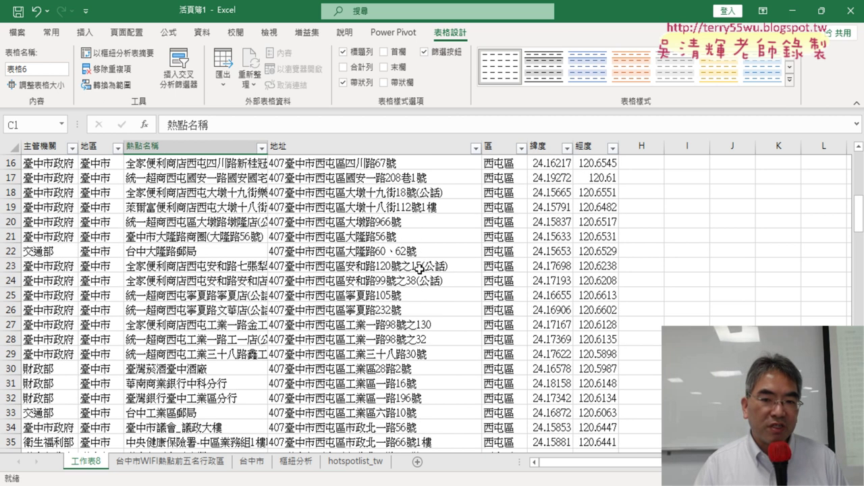
scroll(419, 269, up, 6)
- Select the 緯度 and 經度 columns, then bring up the Insert ribbon for 3D Map
click(426, 164)
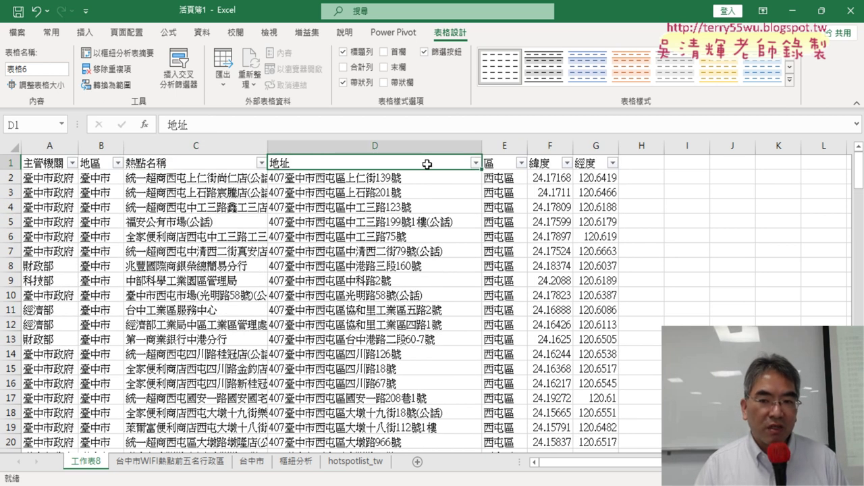
click(308, 149)
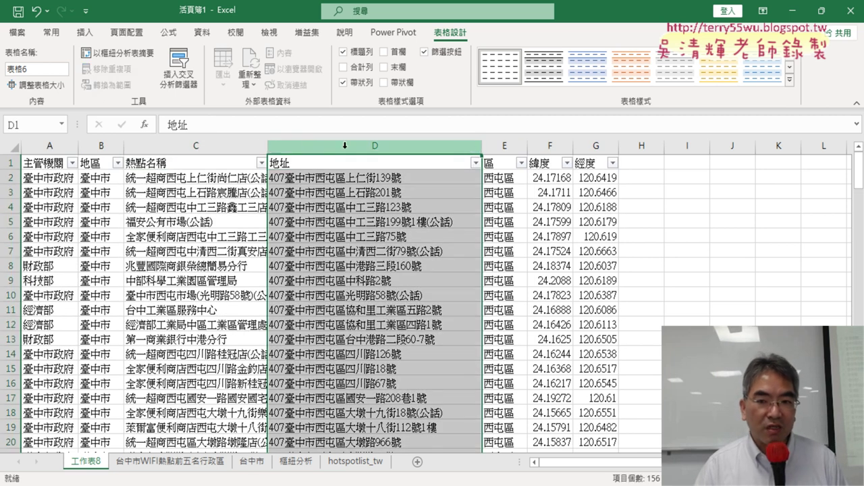
ctrl+click(553, 145)
drag(553, 145, 589, 145)
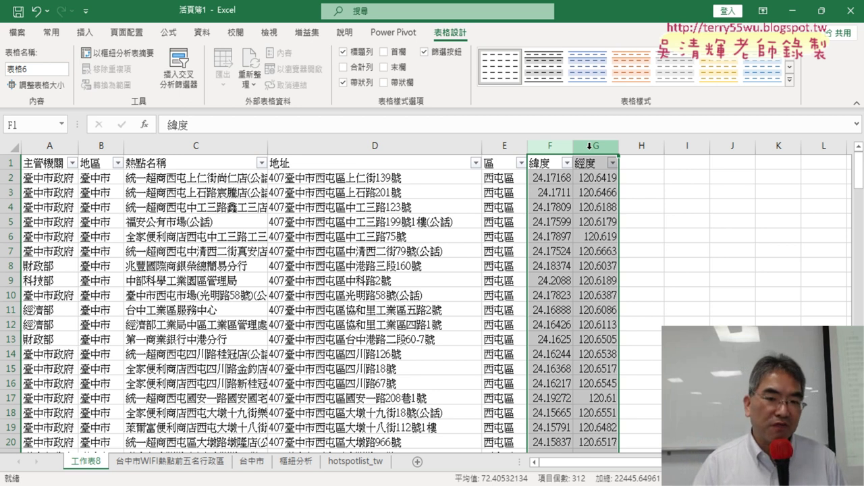
click(298, 254)
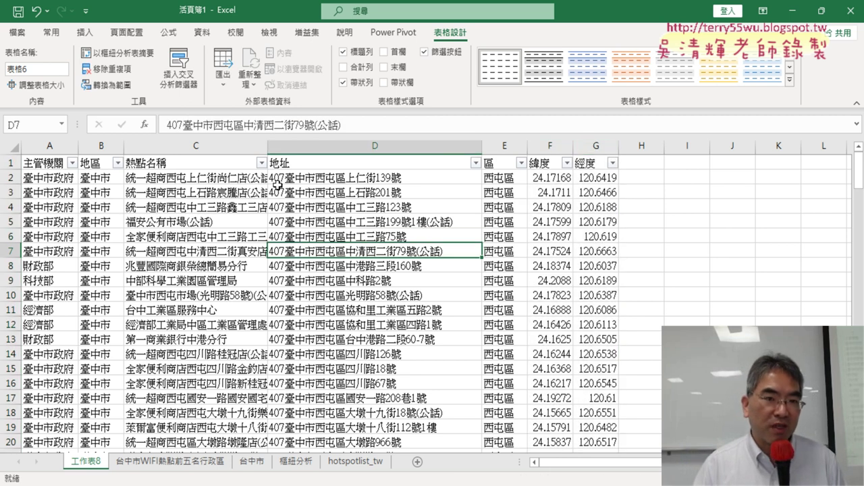
click(89, 35)
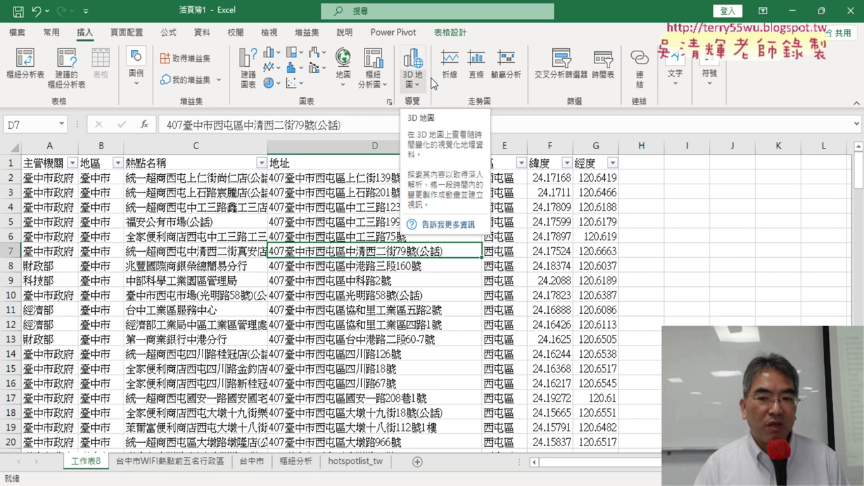
- Select the 緯度 and 經度 columns, annotate them in red, then clear the annotations
drag(551, 146, 588, 143)
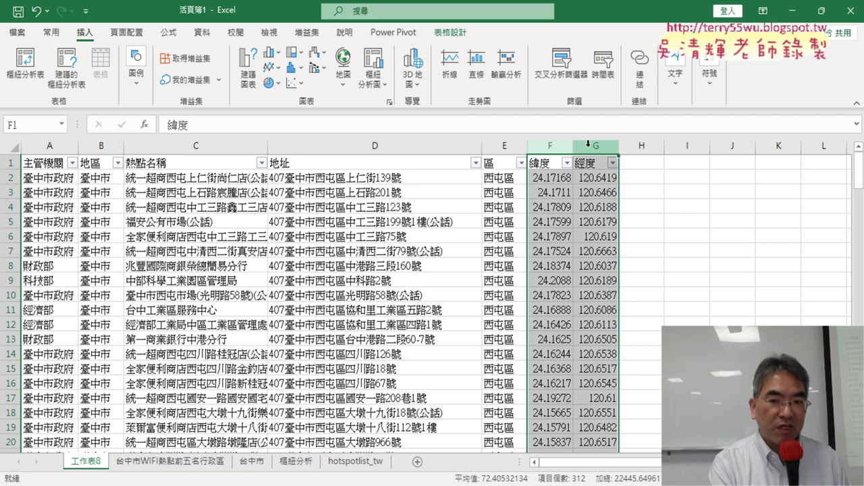
drag(278, 182, 284, 179)
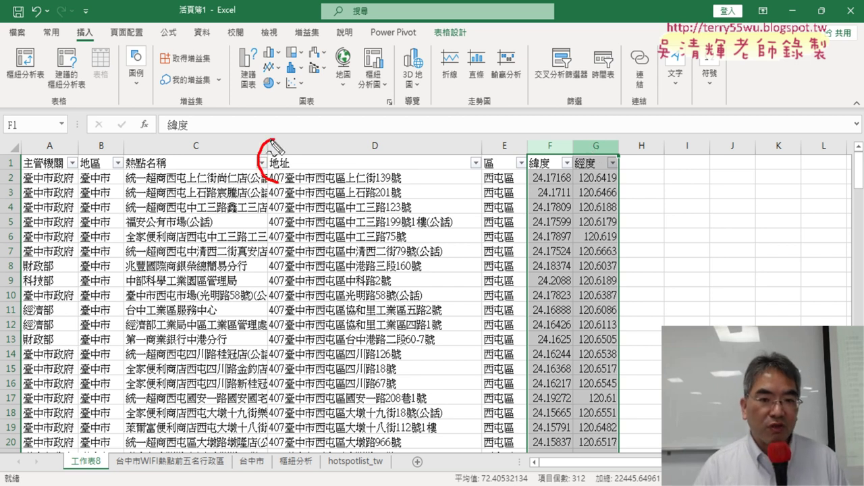
mouse_move(600, 160)
mouse_down()
mouse_move(525, 170)
mouse_move(584, 182)
mouse_up()
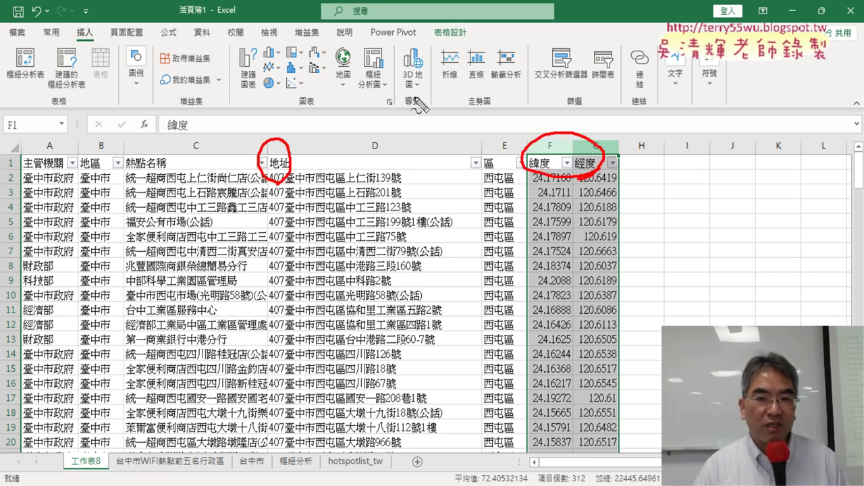
drag(417, 102, 422, 94)
mouse_move(558, 134)
mouse_down()
mouse_move(533, 102)
mouse_move(447, 80)
mouse_move(444, 88)
mouse_up()
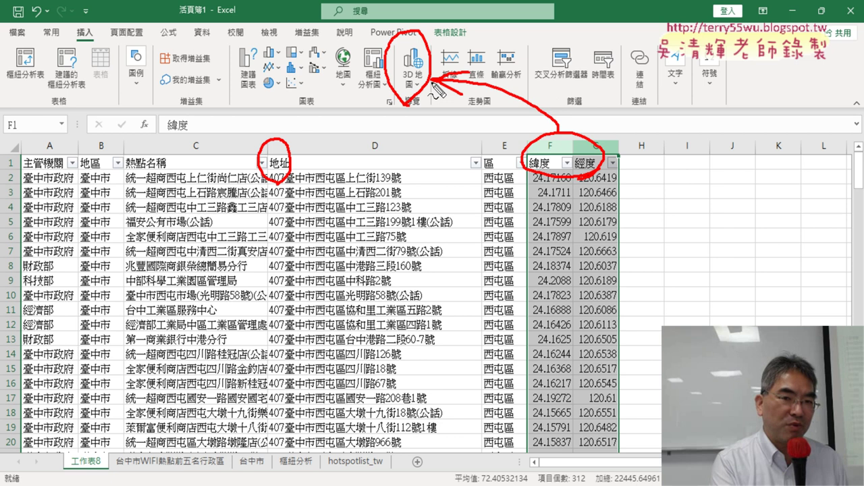
key(Escape)
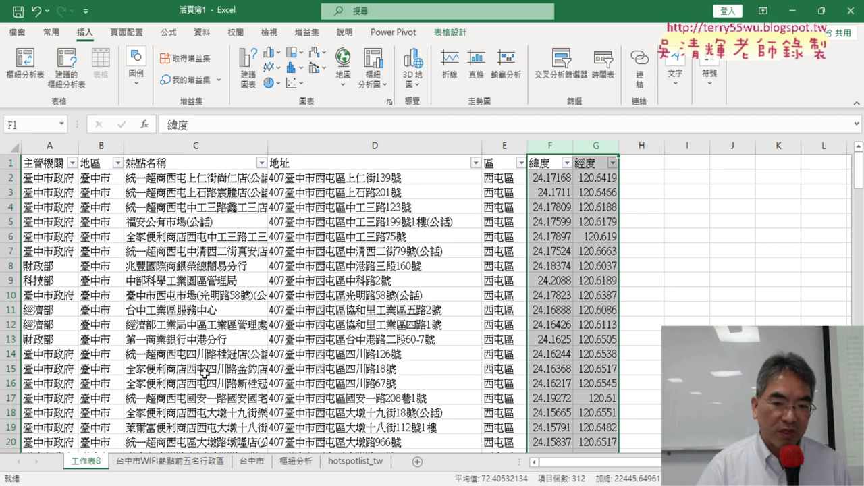
- Rename the drill-down sheet tab from 工作表8 to 西屯
click(176, 339)
double_click(83, 462)
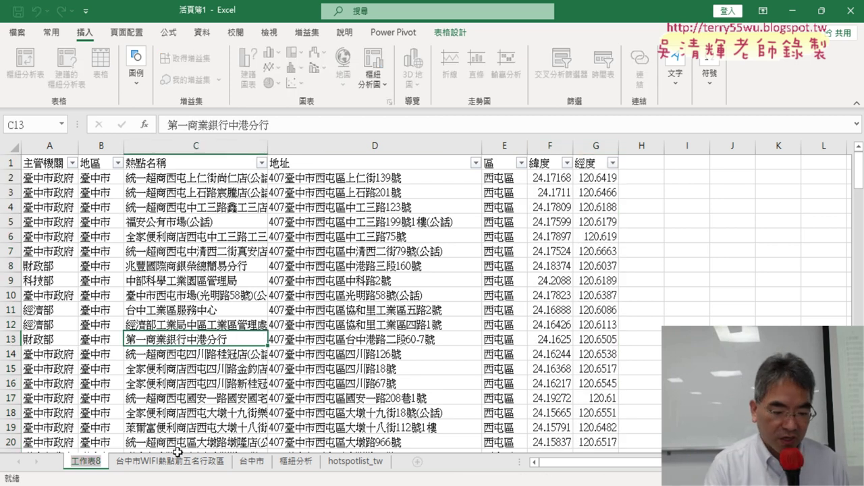
text(濶ㄊ)
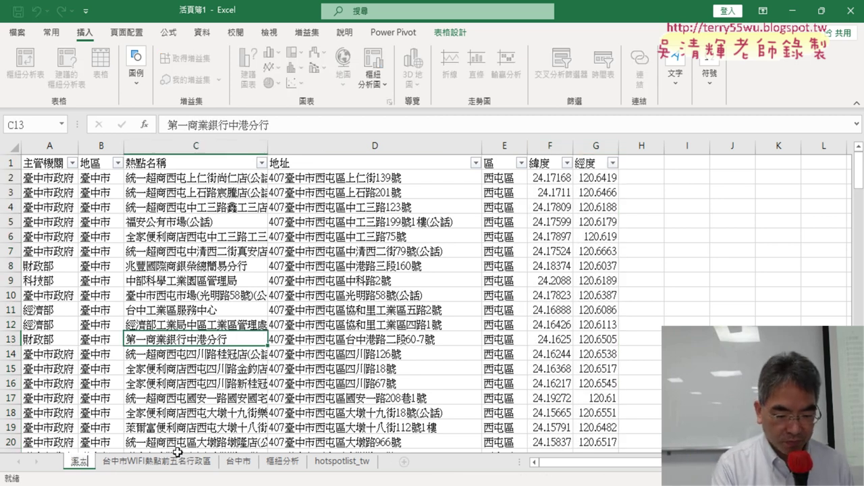
text(西屯)
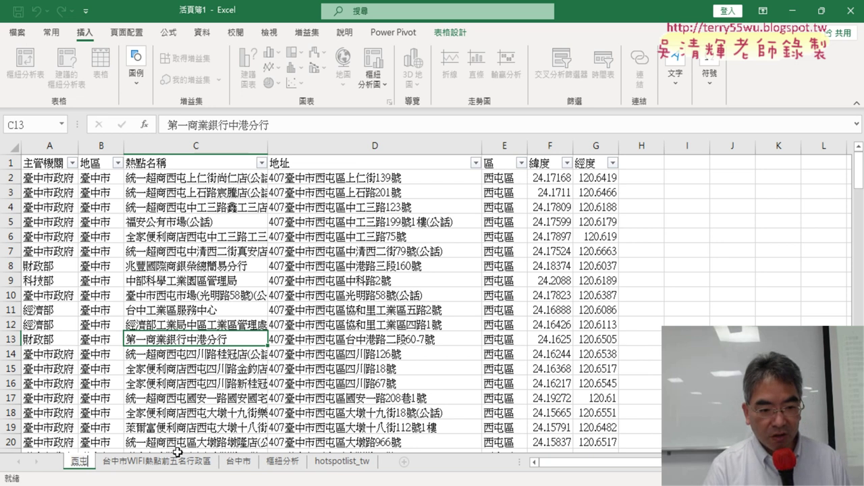
key(Return)
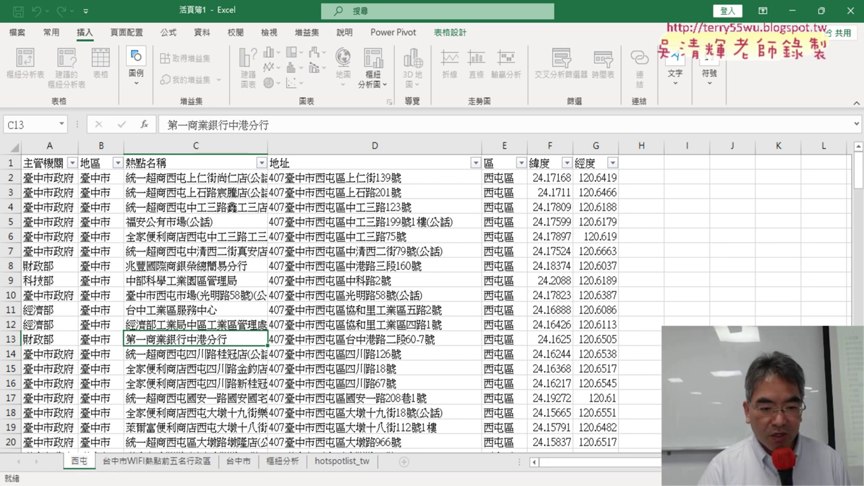
- With a table cell selected, launch 3D Maps via Insert > 3D 地圖 > 開啟 3D 地圖
click(309, 265)
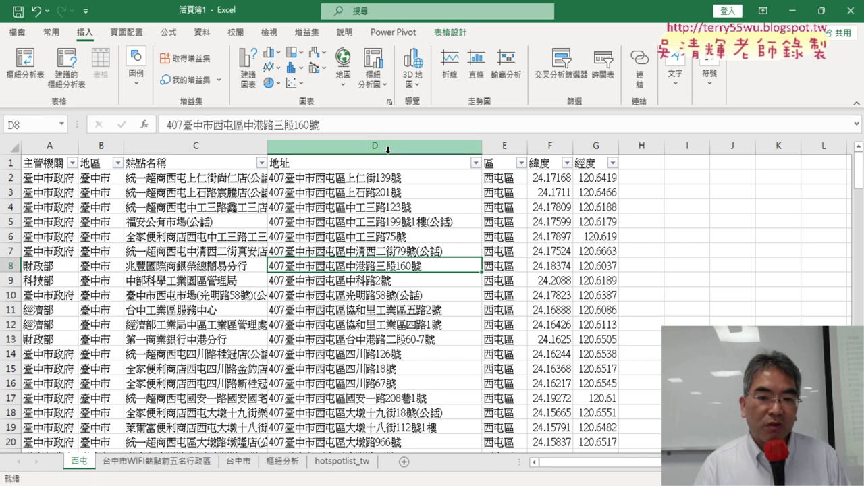
click(418, 86)
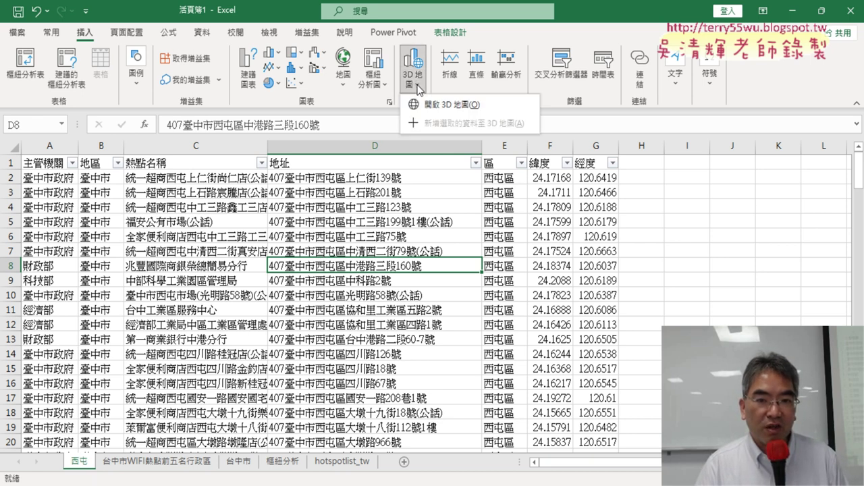
click(453, 107)
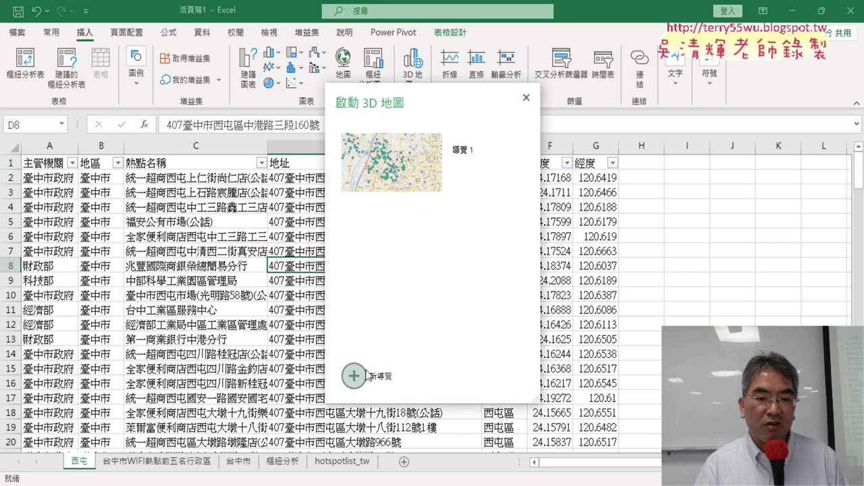
mouse_move(432, 162)
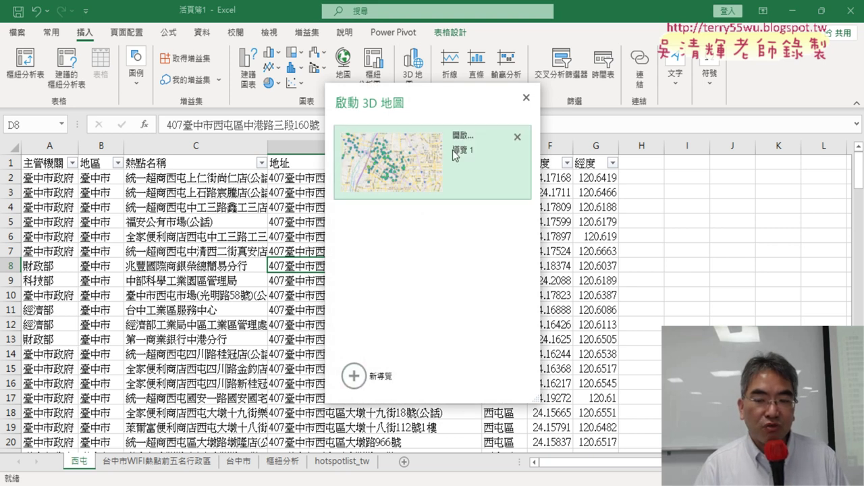
- Create the new tour 導覽 2 and zoom the map into Taichung's hotspot columns
click(354, 377)
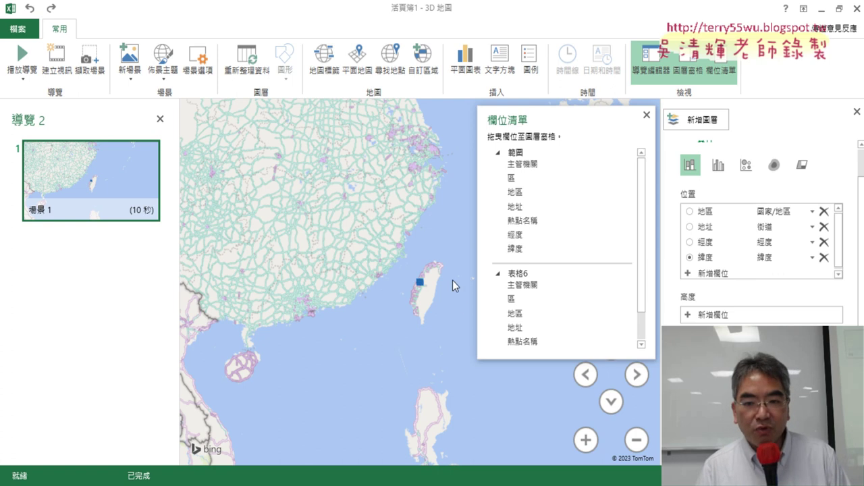
scroll(407, 277, up, 5)
scroll(408, 270, up, 3)
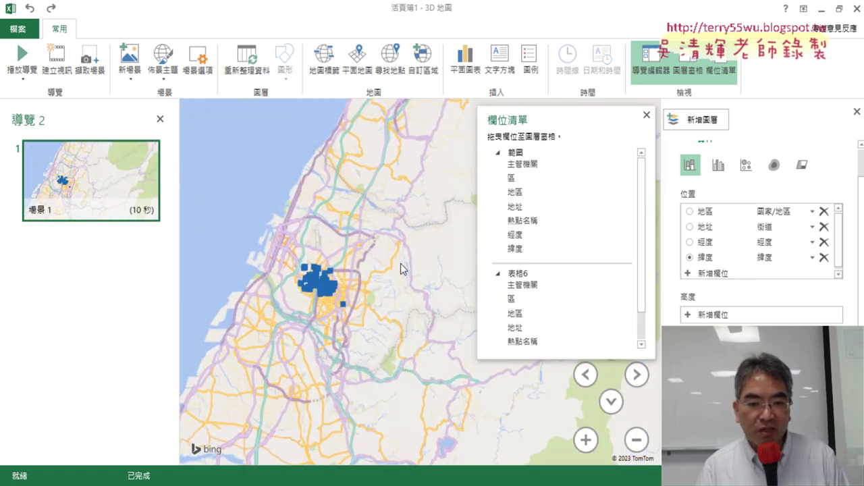
scroll(387, 308, up, 2)
scroll(387, 309, up, 2)
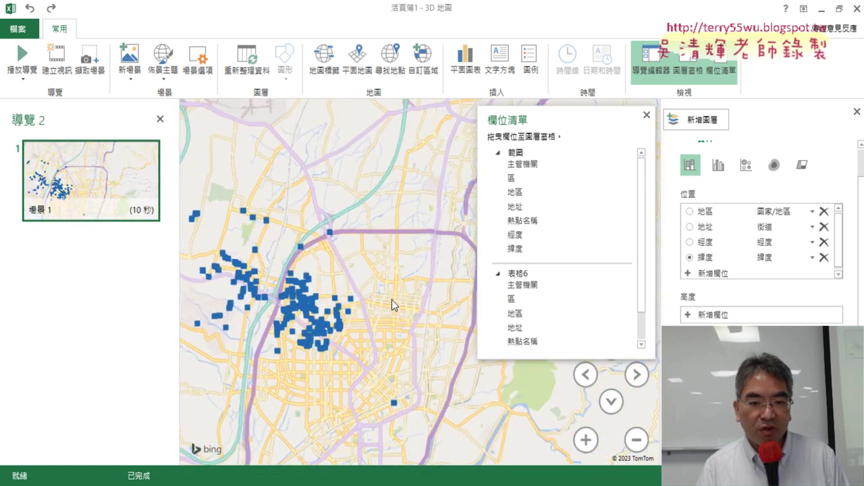
scroll(405, 316, up, 2)
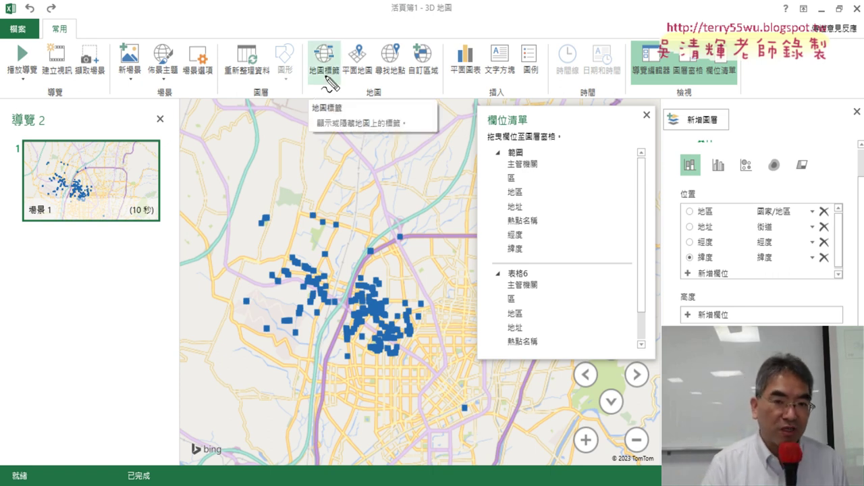
- Turn on place-name and road-number map labels and zoom to street level
mouse_move(326, 94)
mouse_down()
mouse_move(289, 73)
mouse_move(343, 62)
mouse_up()
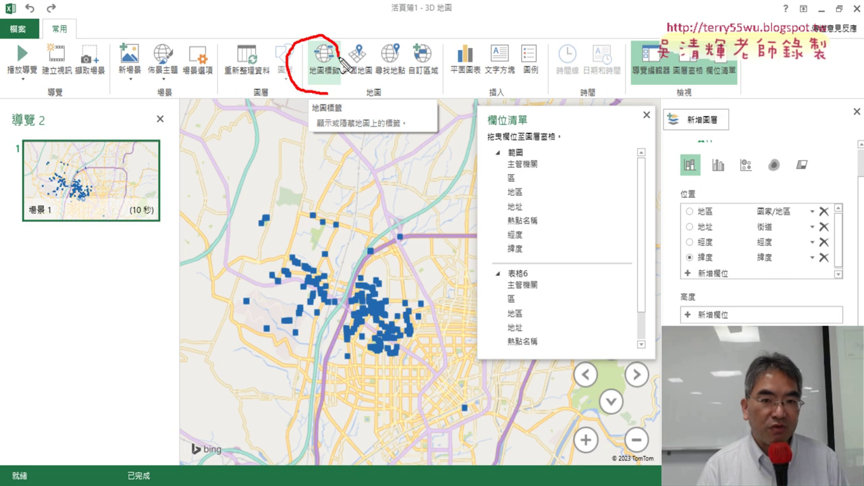
key(Escape)
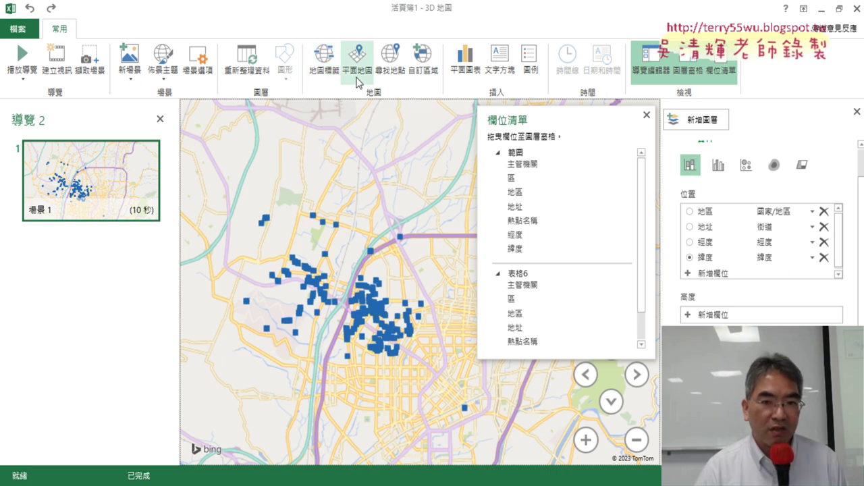
click(324, 68)
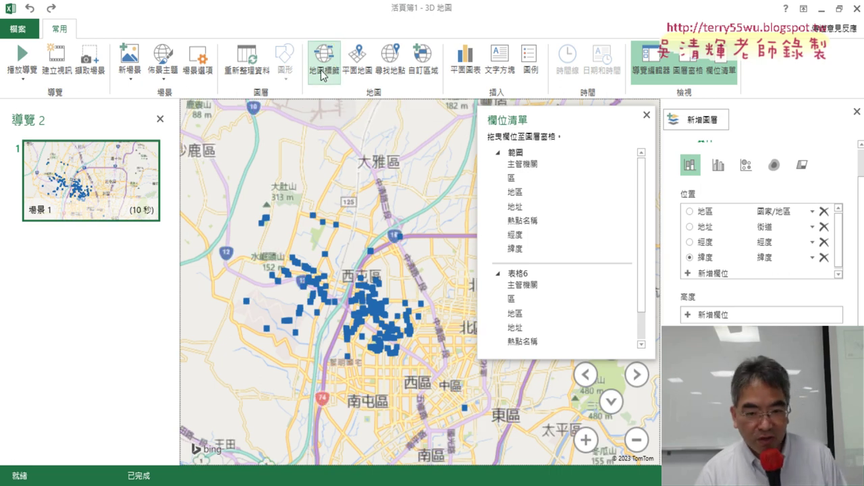
scroll(344, 300, up, 5)
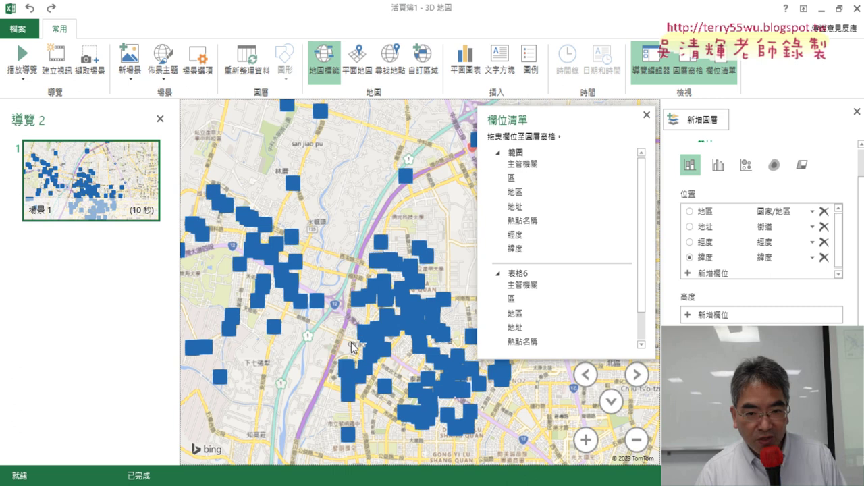
scroll(336, 324, up, 3)
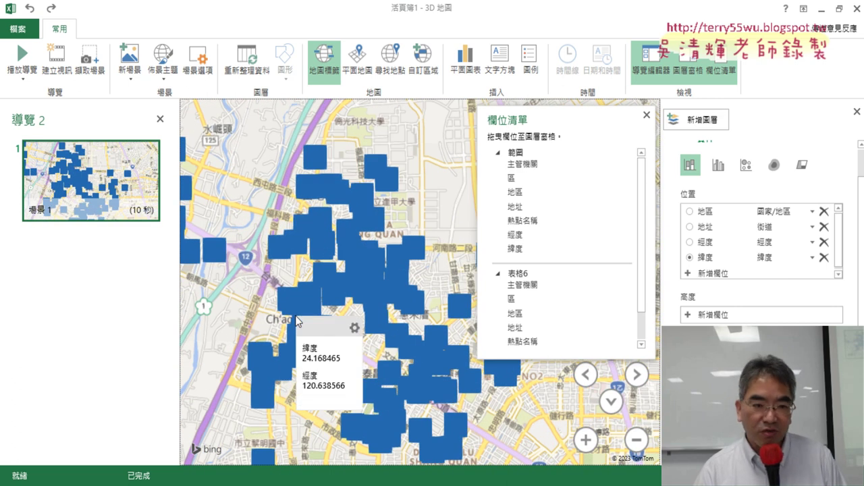
scroll(547, 424, down, 1)
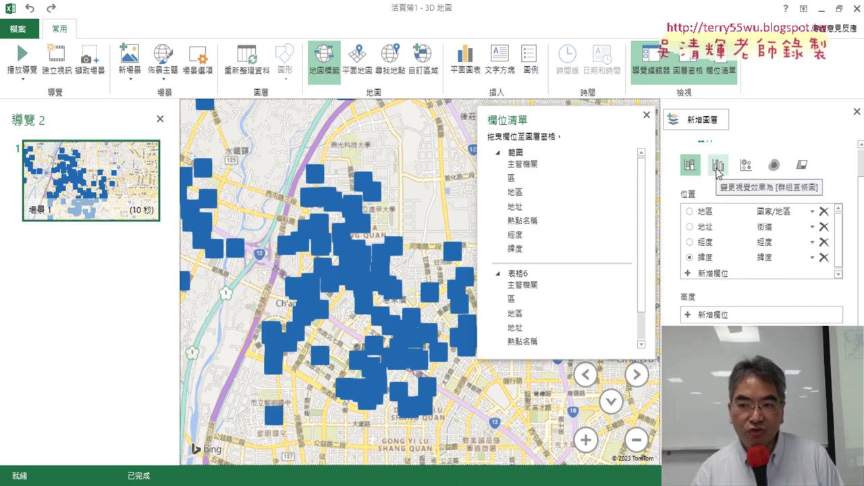
- Try clustered columns and bubbles for layer 圖層 1, then switch it to a heat map
click(718, 171)
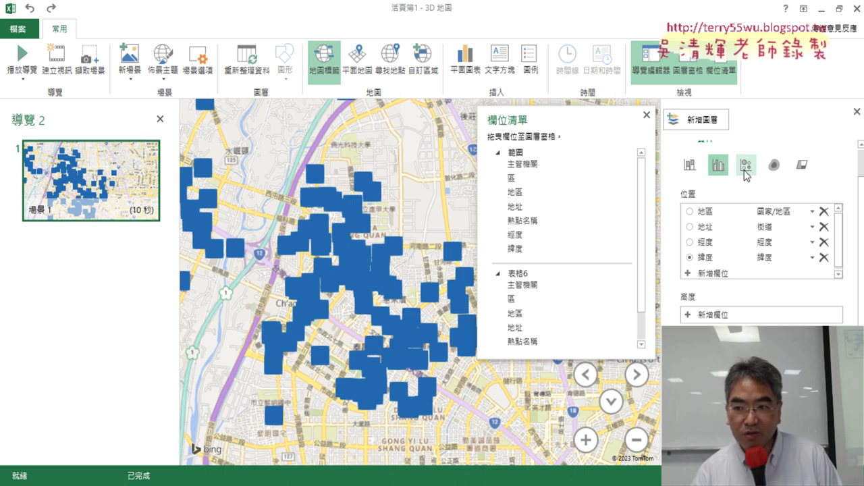
click(745, 169)
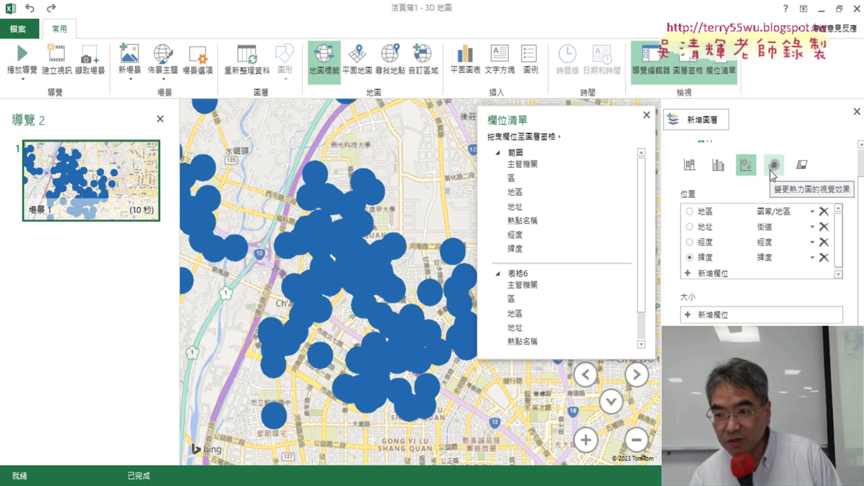
click(773, 169)
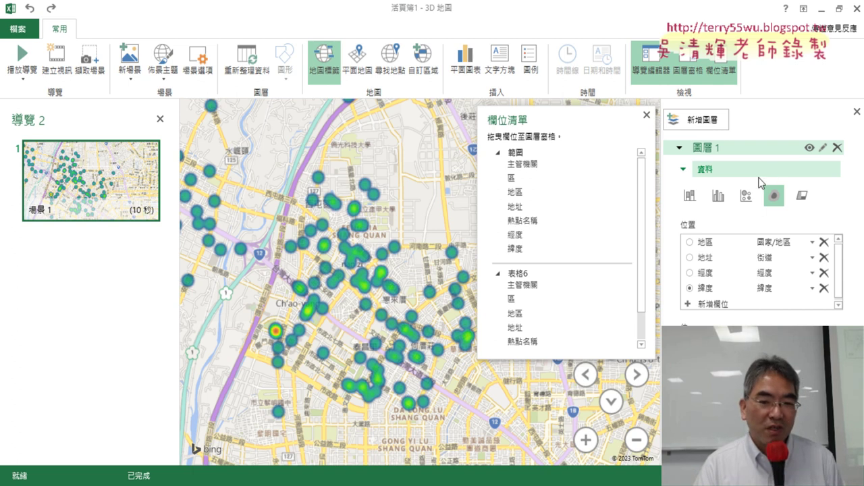
scroll(263, 346, up, 5)
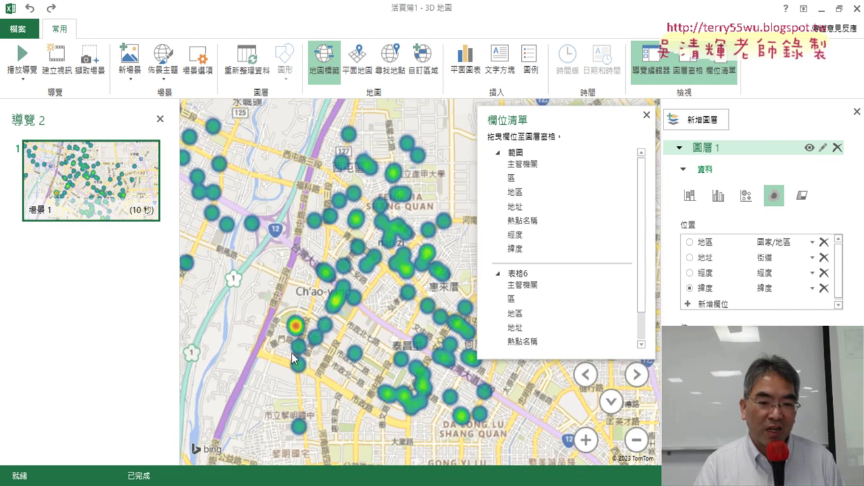
scroll(332, 336, up, 2)
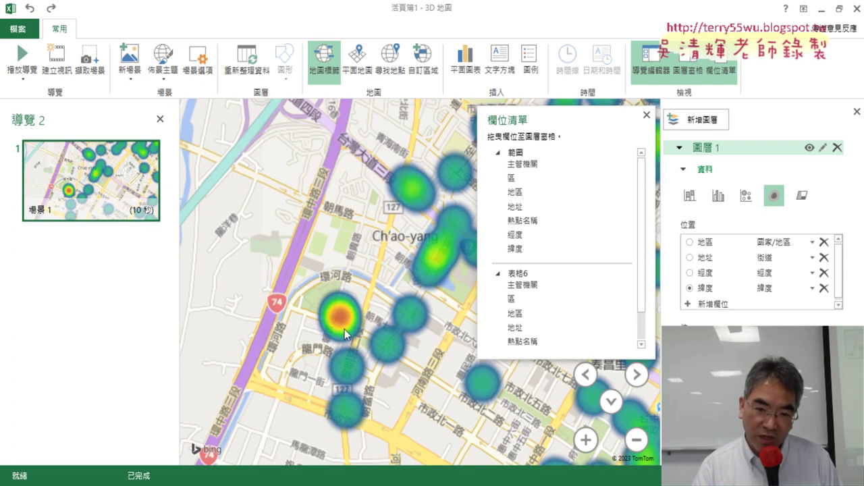
scroll(345, 298, up, 2)
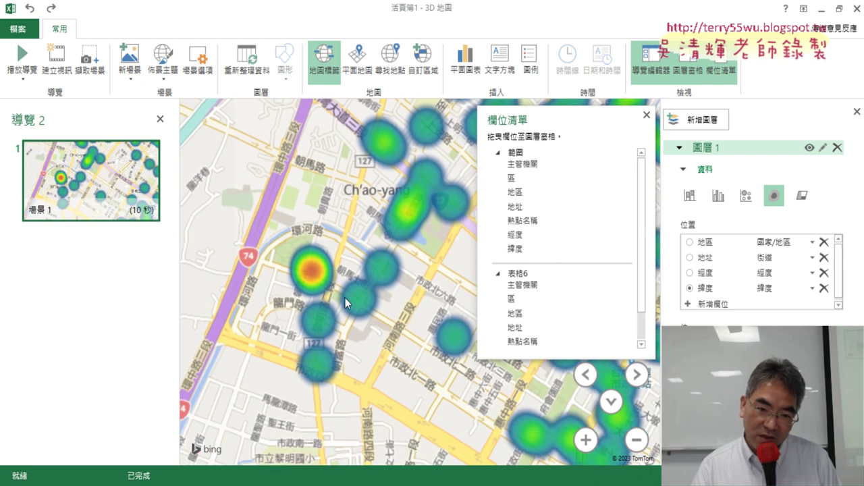
scroll(344, 300, up, 2)
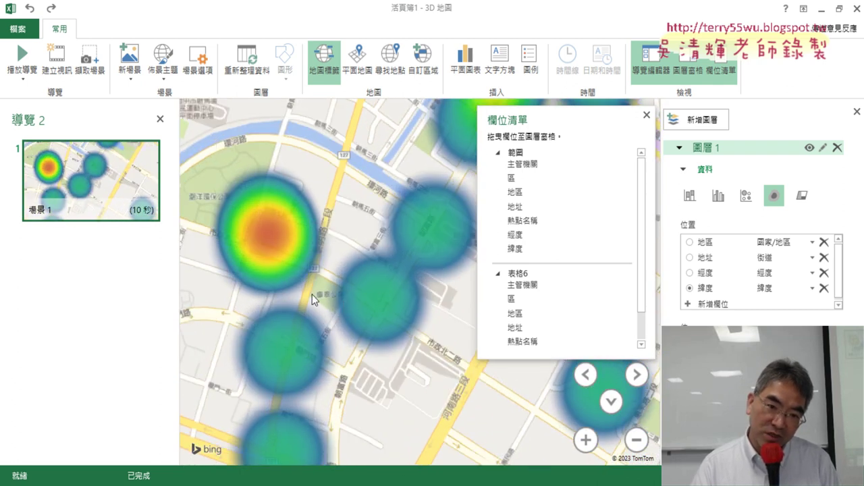
scroll(312, 294, up, 2)
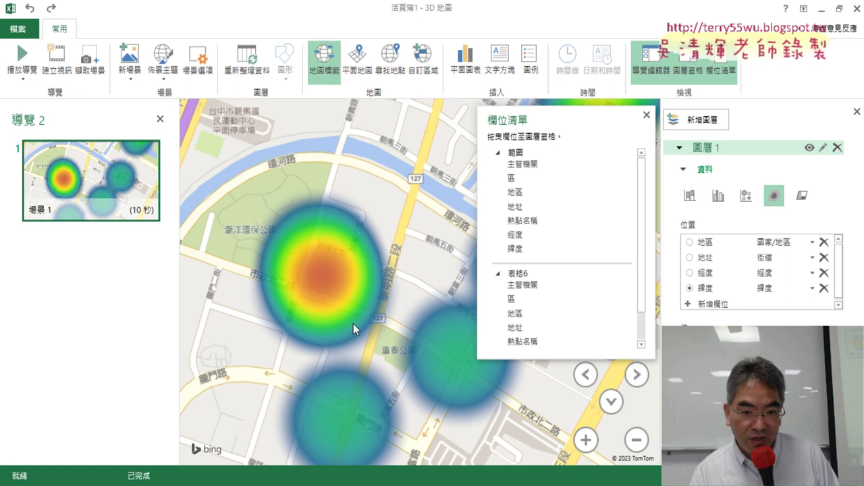
scroll(353, 324, up, 1)
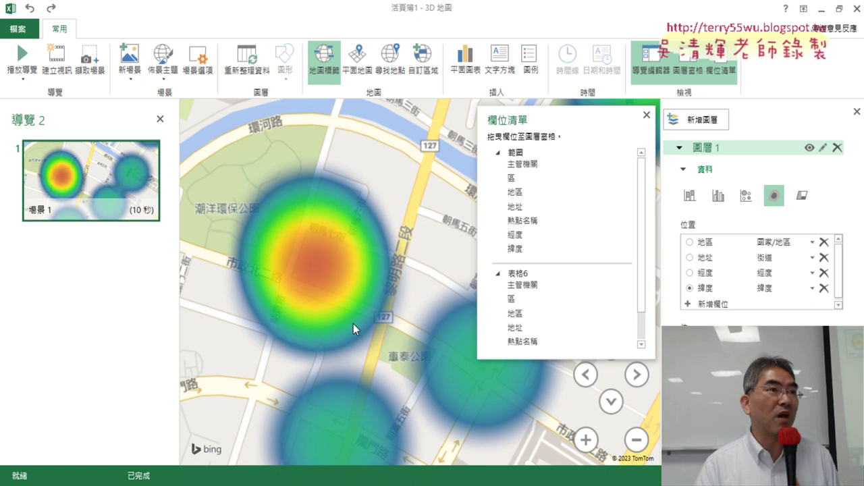
scroll(353, 323, down, 3)
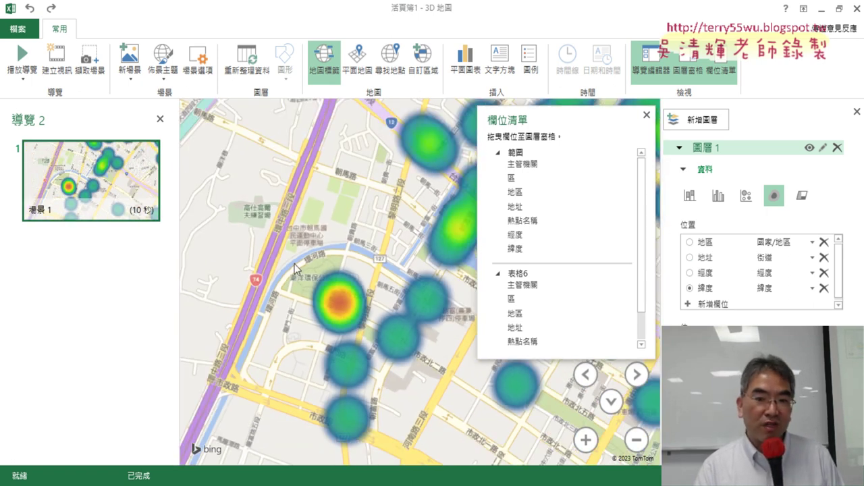
scroll(295, 269, down, 3)
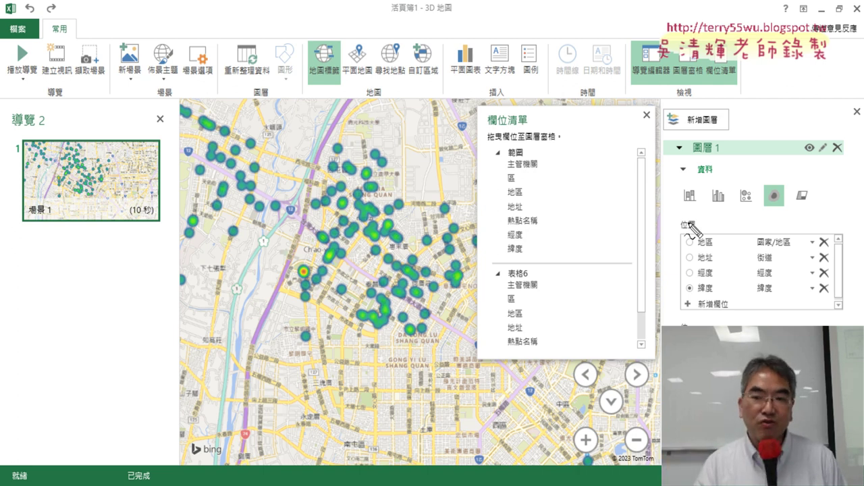
mouse_move(696, 232)
mouse_down()
mouse_move(679, 215)
mouse_move(703, 240)
mouse_up()
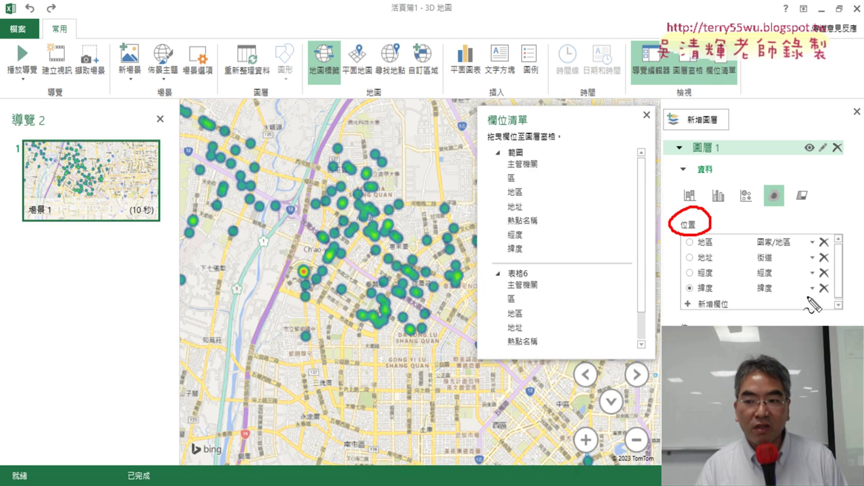
drag(701, 249, 715, 248)
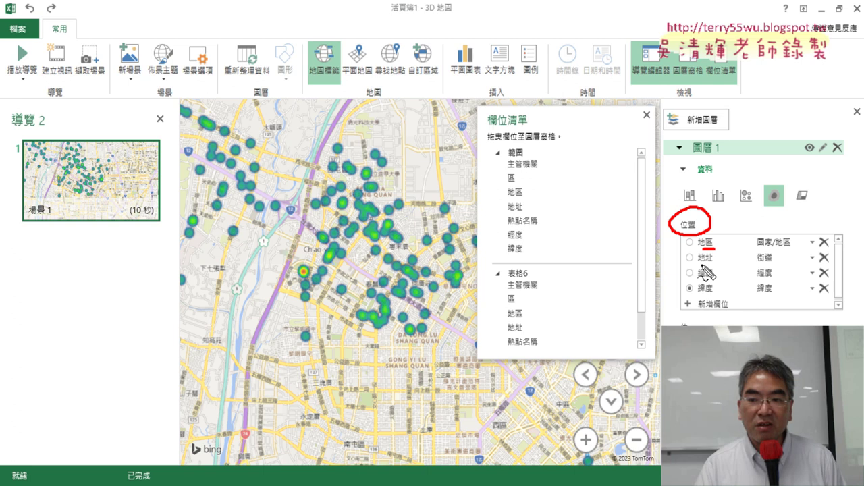
drag(698, 265, 712, 264)
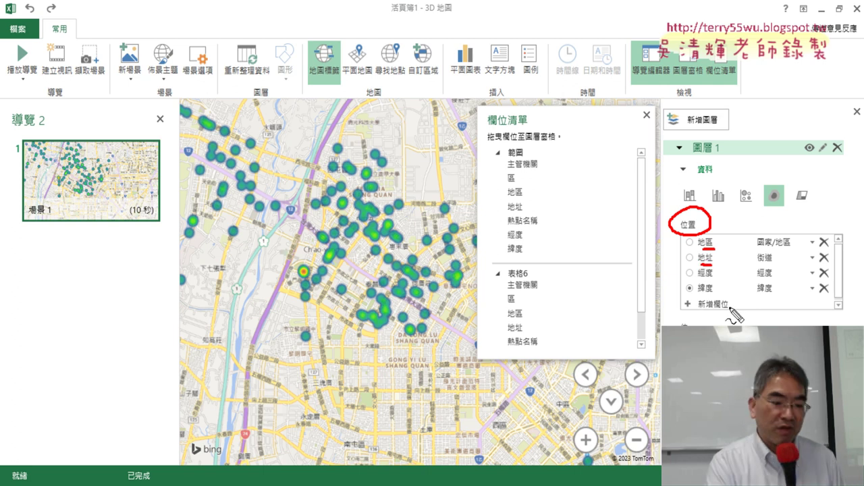
key(Escape)
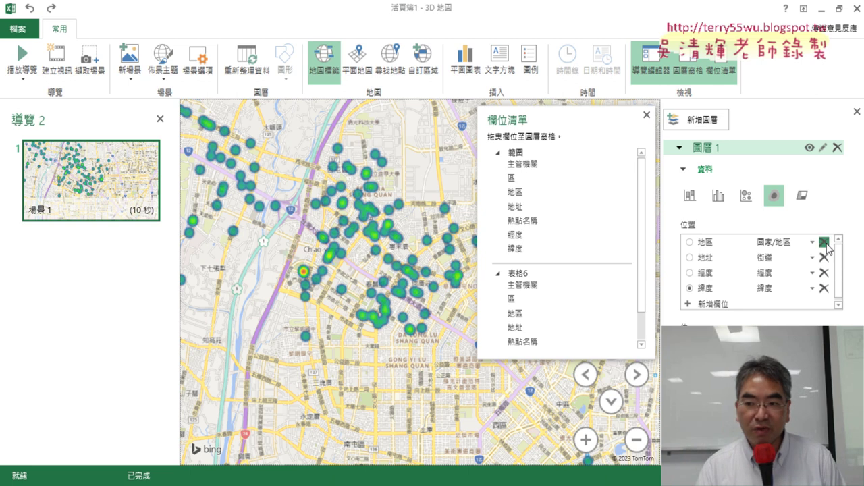
- Remove 地區 and 地址 from layer 圖層 1's location fields, keeping only 經度 and 緯度
click(825, 242)
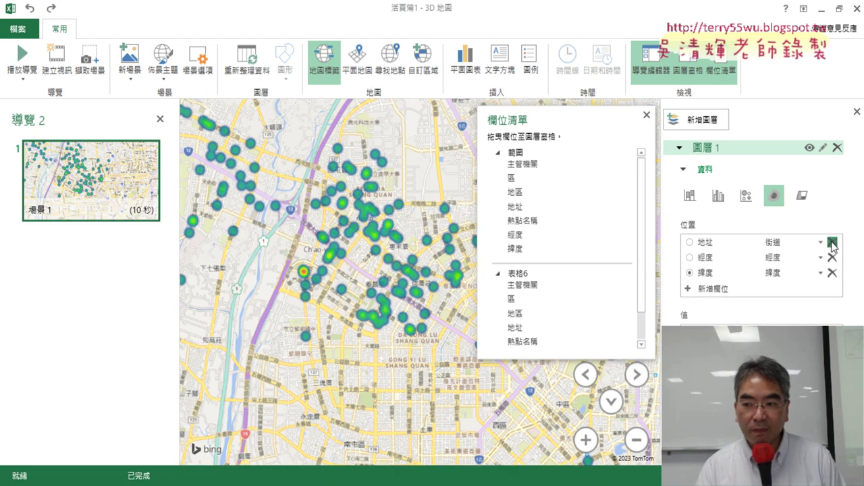
click(832, 243)
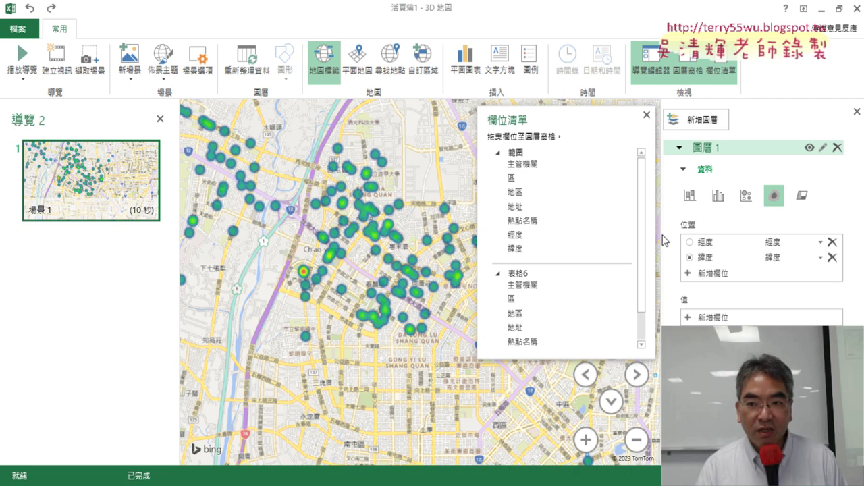
click(647, 117)
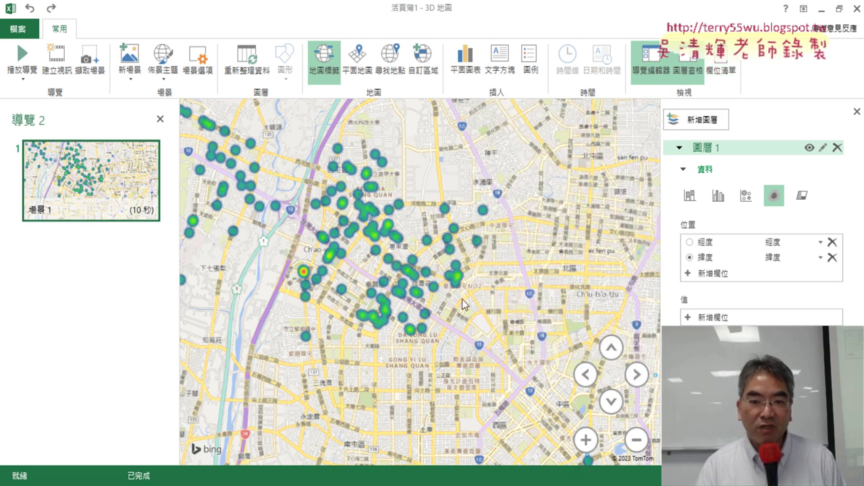
- Zoom in on the heat map over central Taichung, check the Excel data, then return to 3D Maps
scroll(463, 308, up, 1)
scroll(463, 321, up, 1)
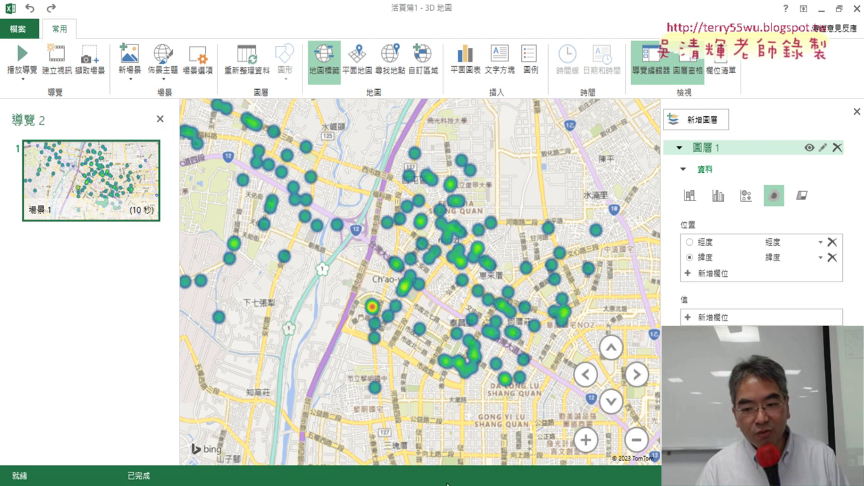
click(492, 459)
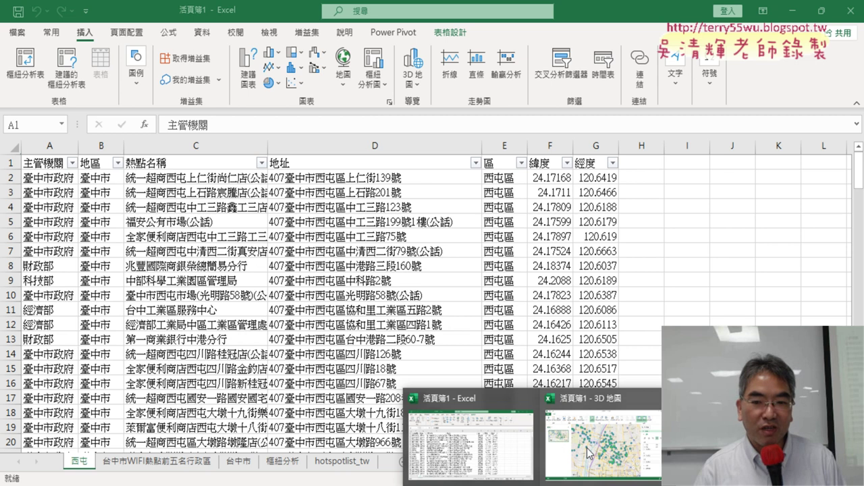
click(591, 451)
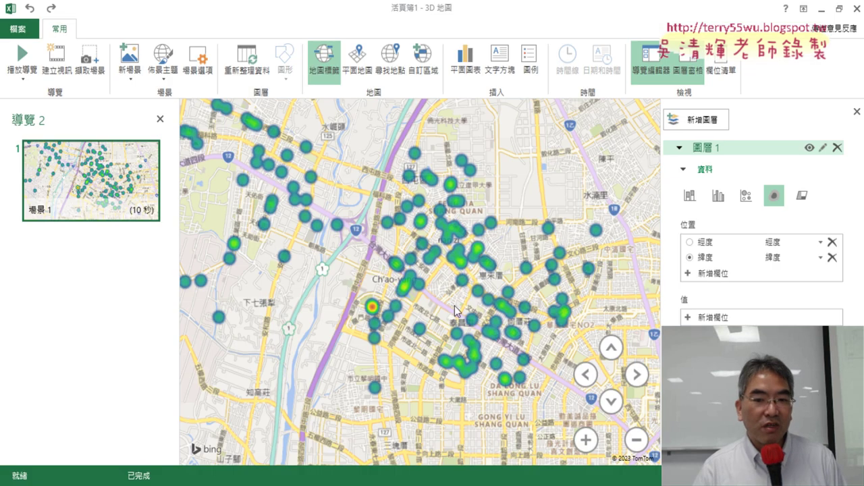
- Zoom out and recentre the map on the hotspot area, then close the 3D Maps window
scroll(371, 308, down, 5)
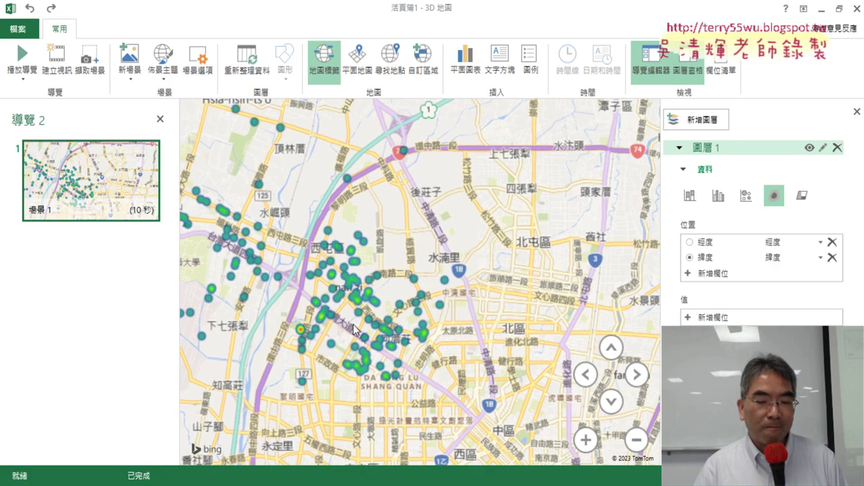
drag(354, 324, 387, 296)
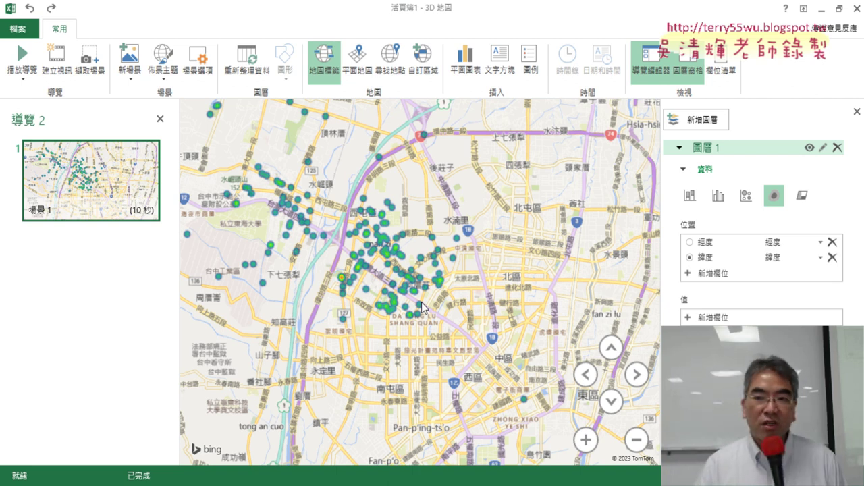
click(850, 9)
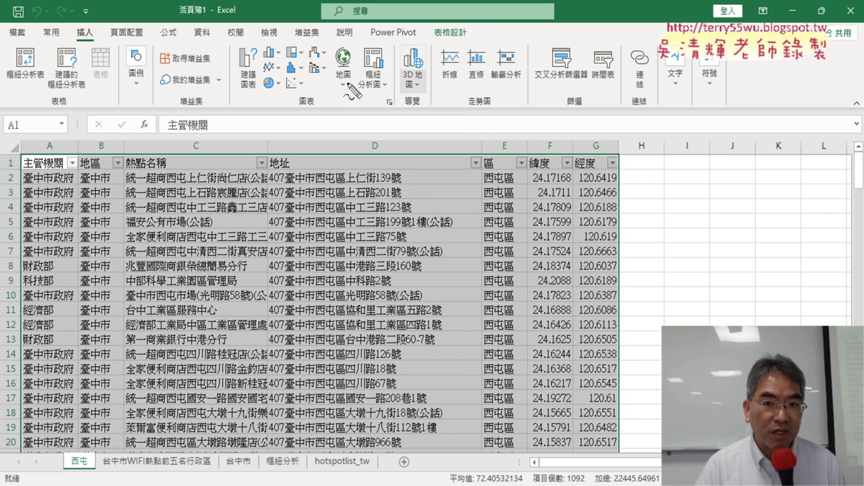
- Mark the 3D Map button with red pen annotations, then erase them
mouse_move(409, 123)
mouse_down()
mouse_move(441, 62)
mouse_move(409, 123)
mouse_up()
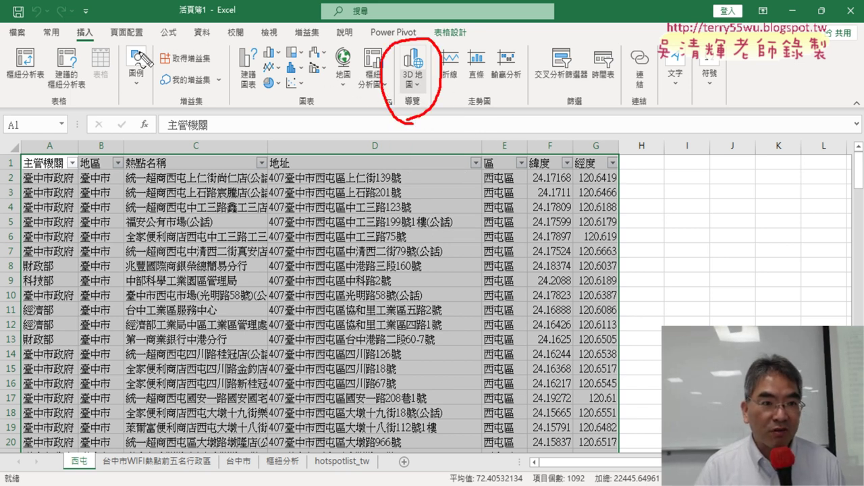
mouse_move(98, 51)
mouse_down()
mouse_move(336, 127)
mouse_move(373, 97)
mouse_up()
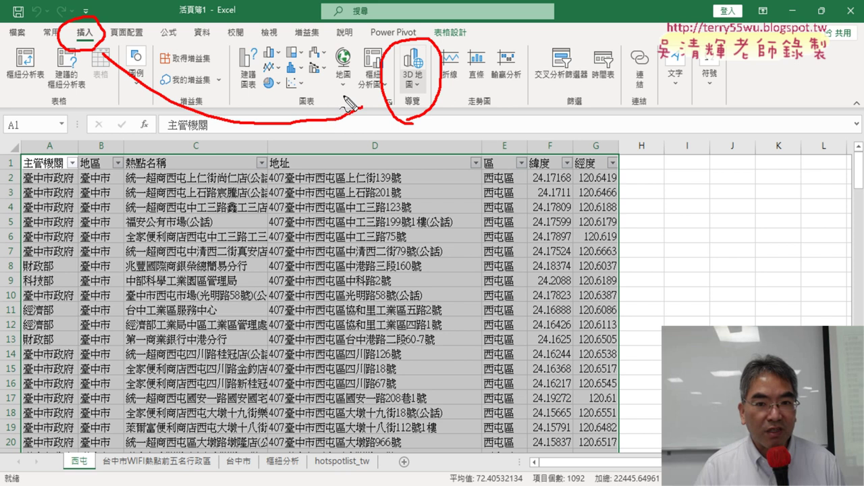
key(Escape)
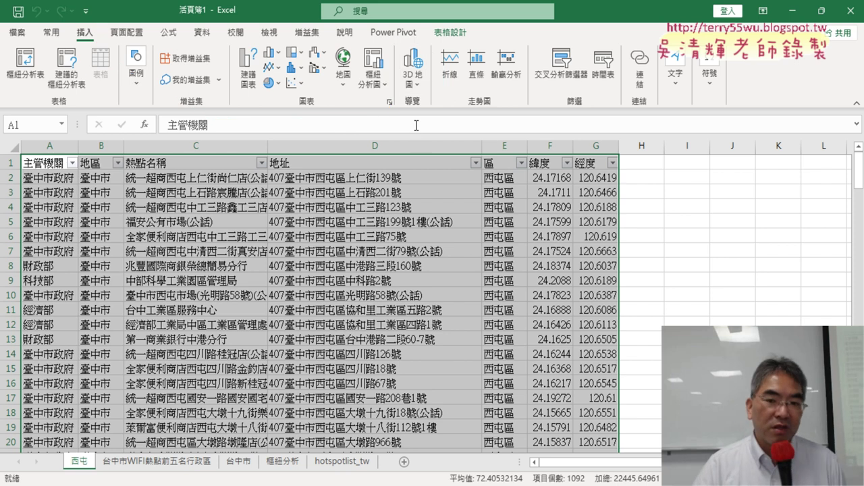
- Reopen the saved tour 導覽 2 from the Launch 3D Maps dialog
click(413, 75)
click(440, 105)
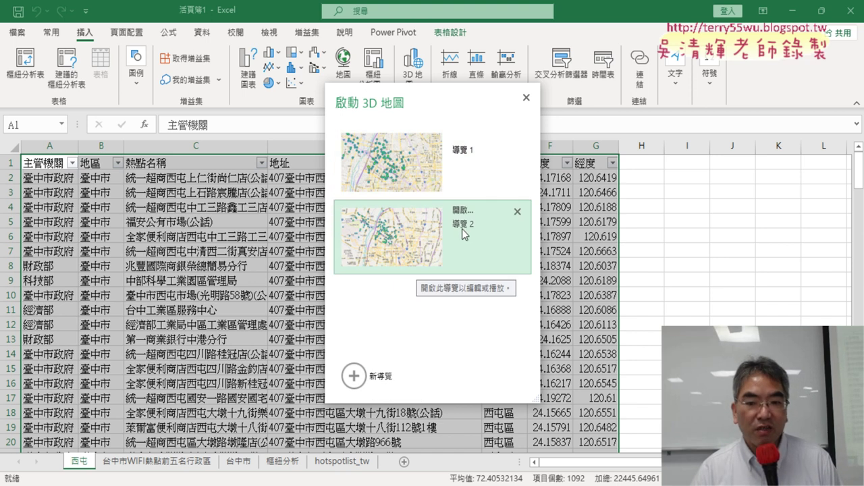
click(351, 375)
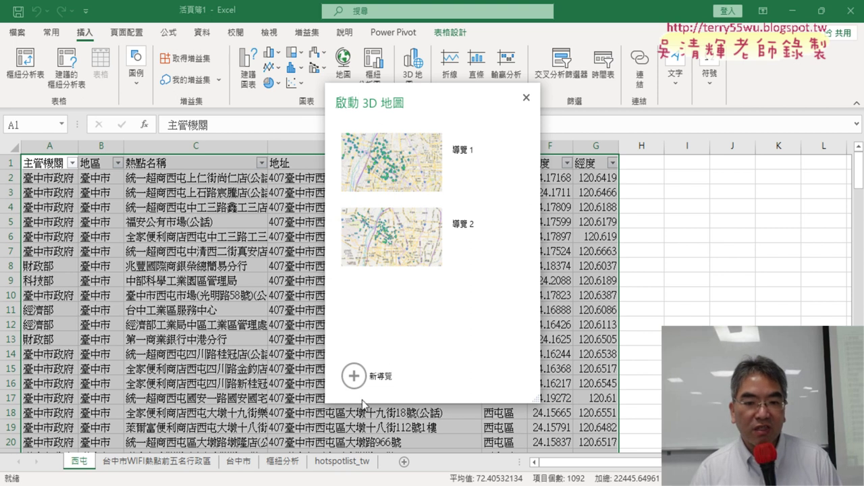
mouse_move(432, 236)
click(407, 253)
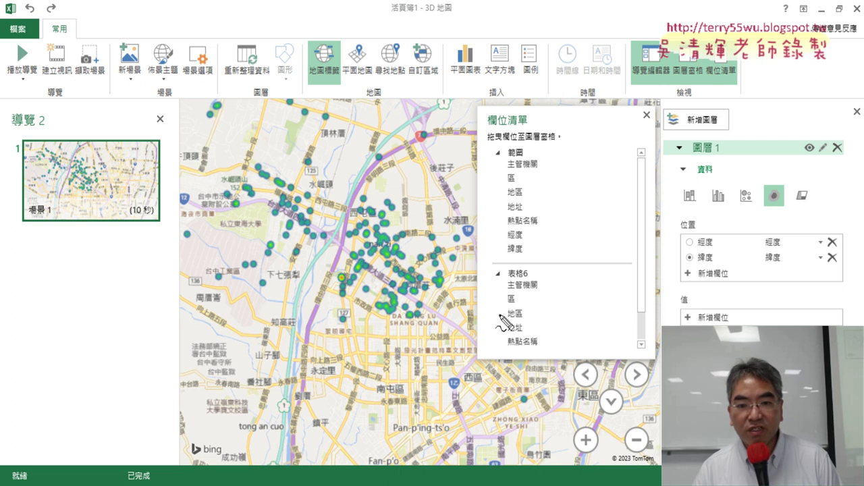
- Highlight the Heat Map type, Location fields and Map Labels button in red ink, then clear it
mouse_move(770, 220)
mouse_down()
mouse_move(759, 172)
mouse_move(780, 159)
mouse_up()
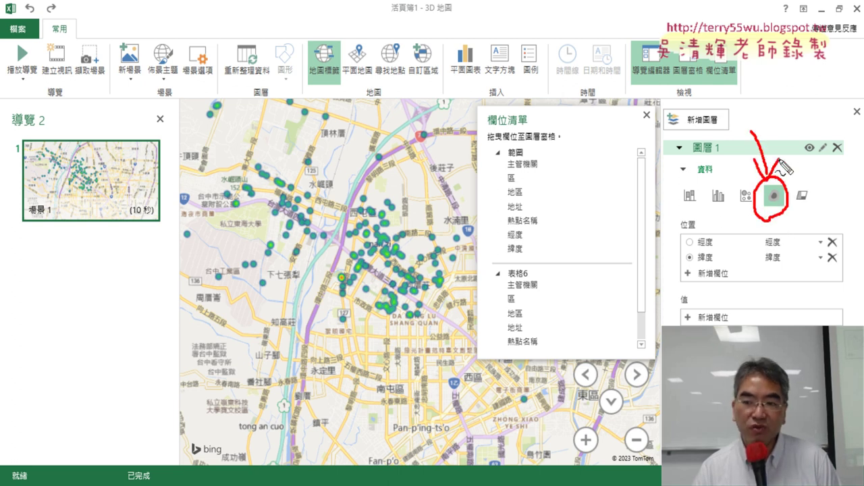
mouse_move(696, 236)
mouse_down()
mouse_move(666, 229)
mouse_move(700, 222)
mouse_up()
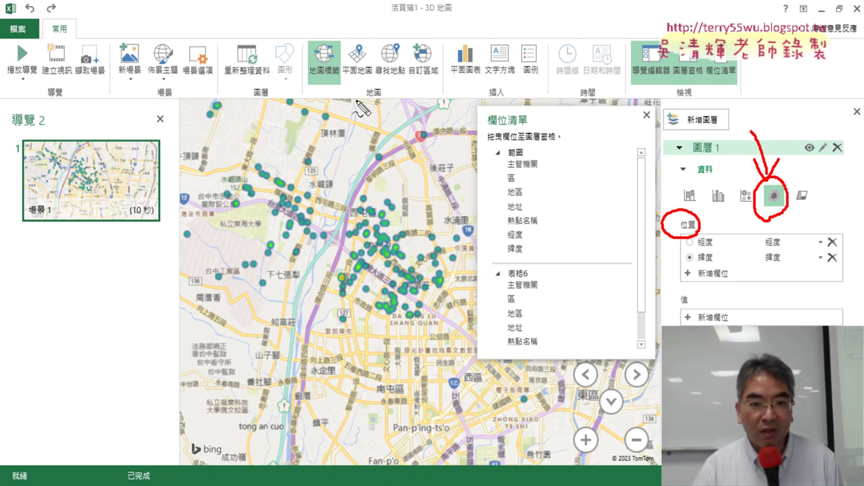
mouse_move(301, 94)
mouse_down()
mouse_move(358, 74)
mouse_move(306, 101)
mouse_up()
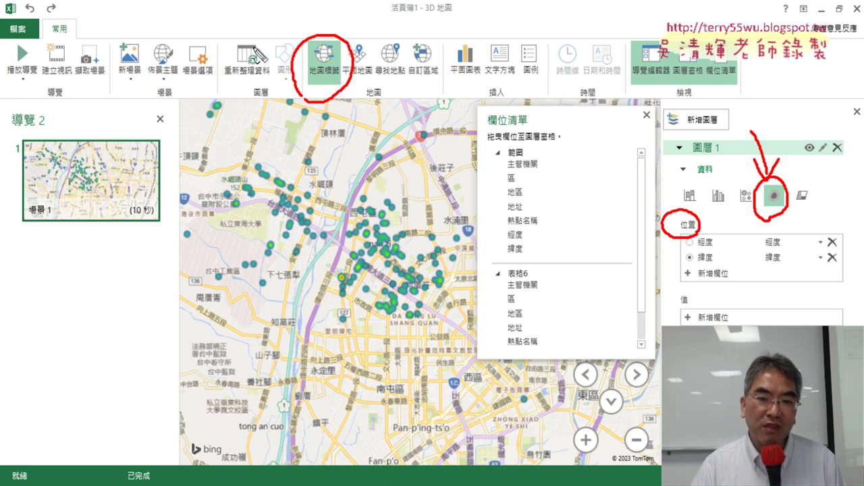
key(Escape)
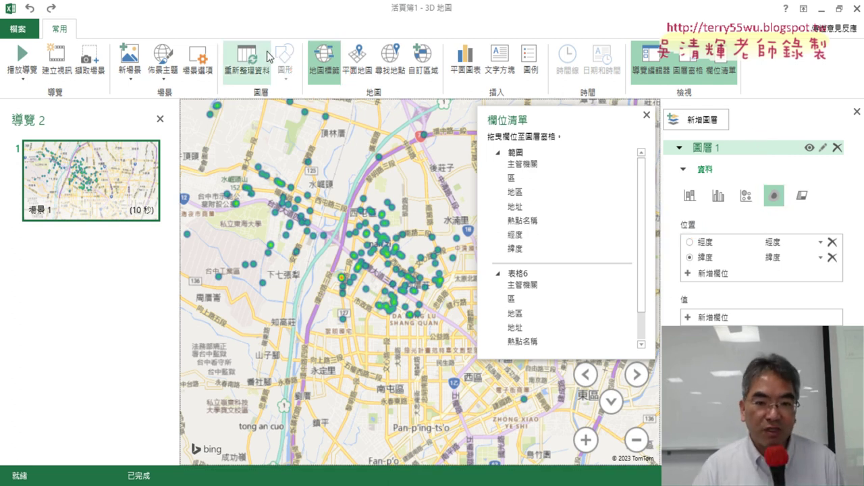
- Zoom in with place-name labels turned off, then back on, and minimize 3D Maps to Excel
click(325, 61)
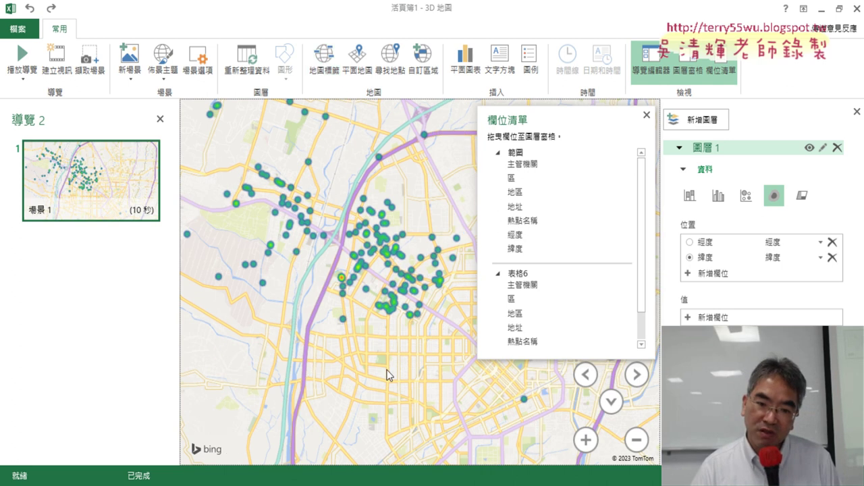
scroll(375, 329, up, 3)
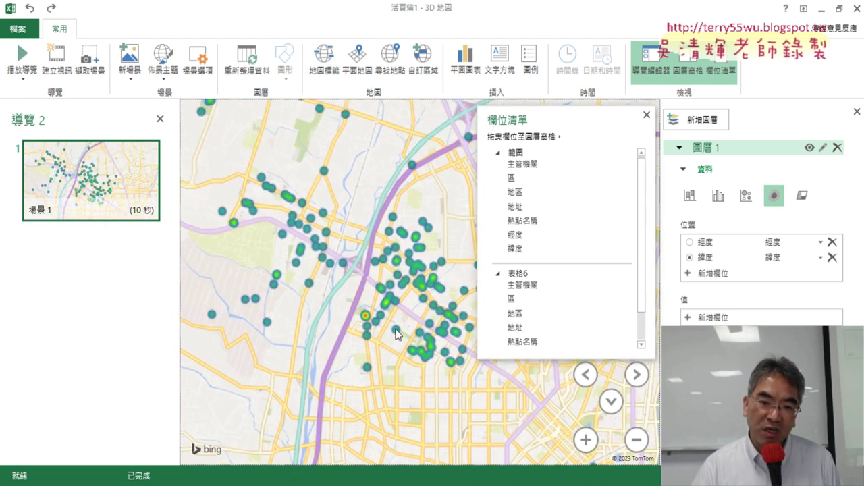
scroll(397, 333, up, 2)
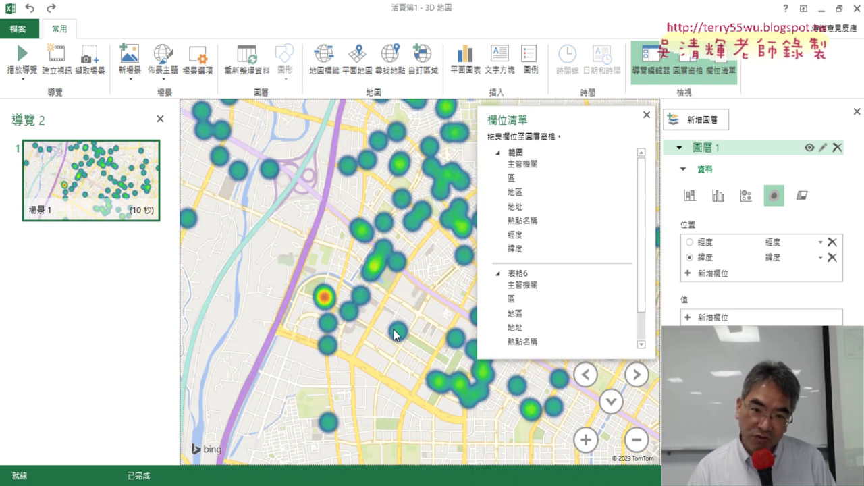
click(327, 72)
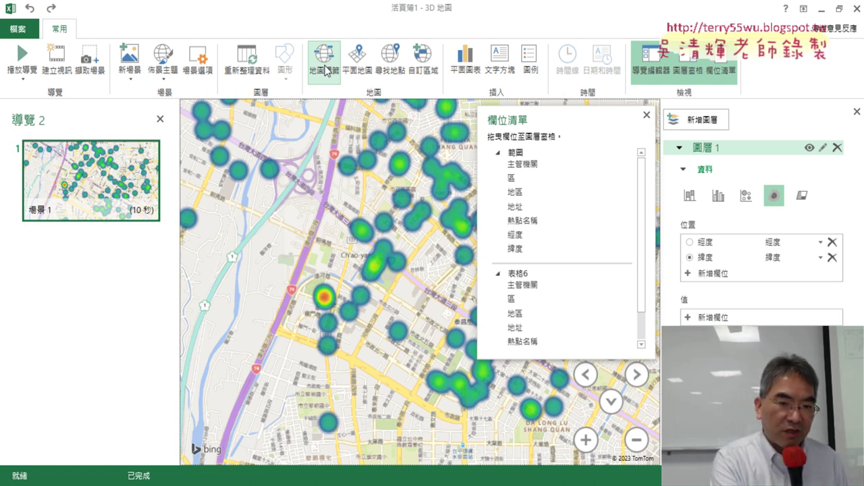
click(325, 67)
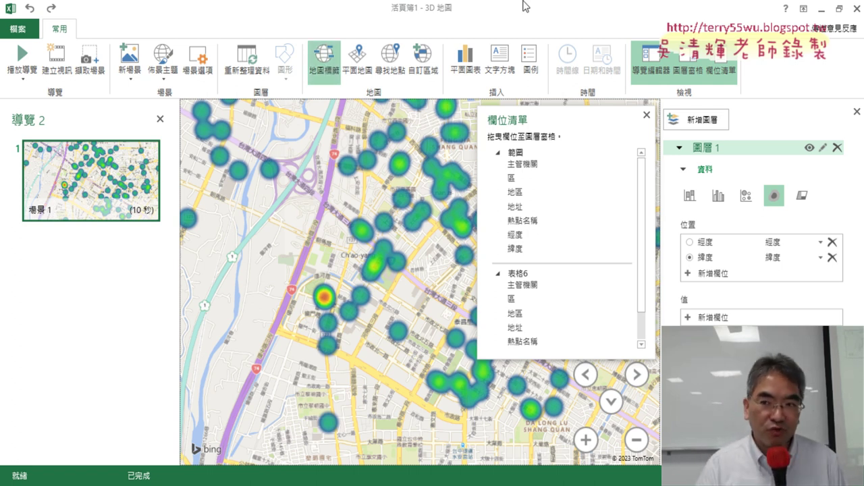
click(821, 8)
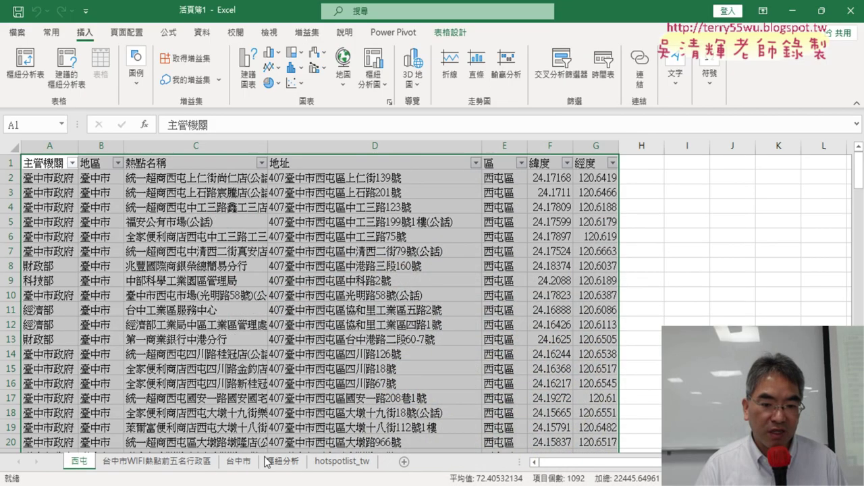
- Browse the 樞紐分析, 台中市 and 西屯 sheets, ending on the top-five district chart showing 西屯區 with 155 hotspots
click(336, 461)
click(283, 461)
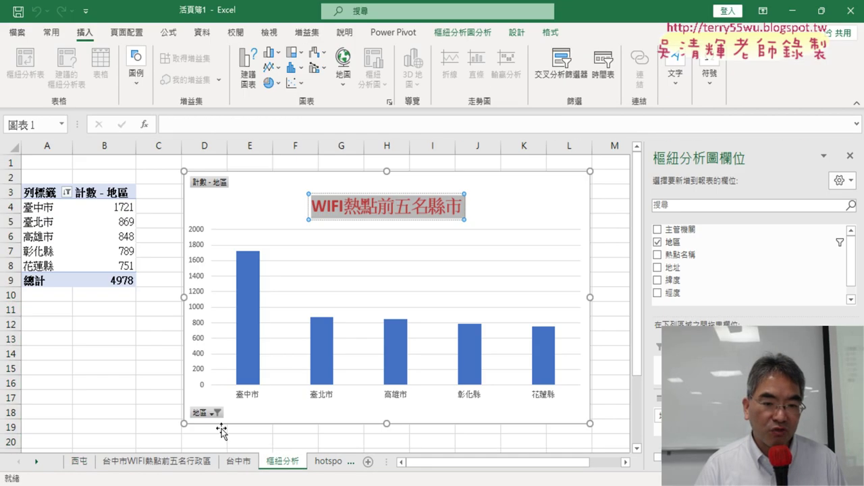
click(238, 462)
click(156, 462)
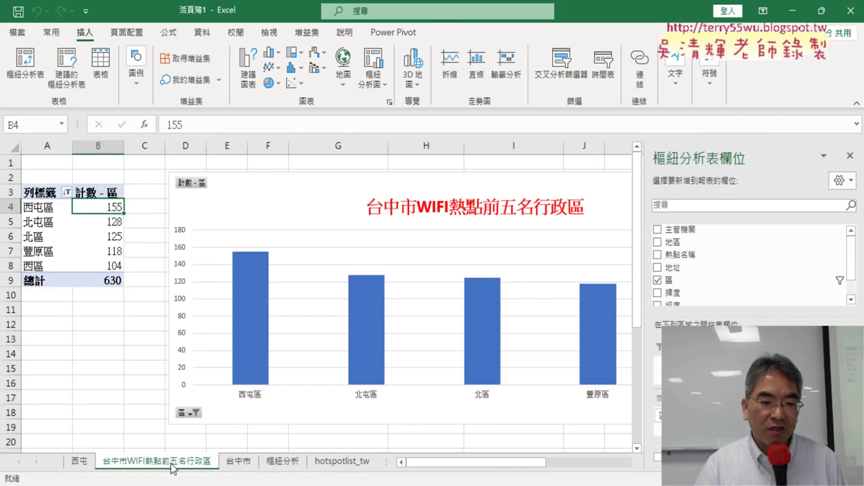
click(79, 461)
click(239, 462)
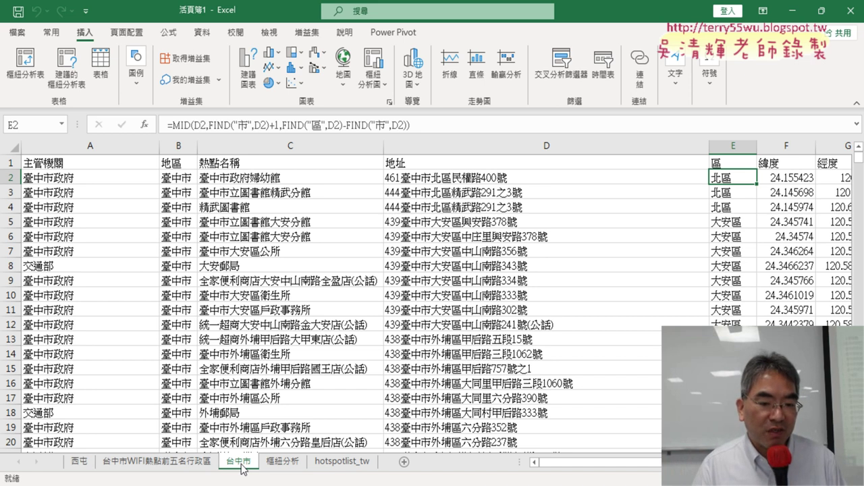
click(265, 465)
click(108, 224)
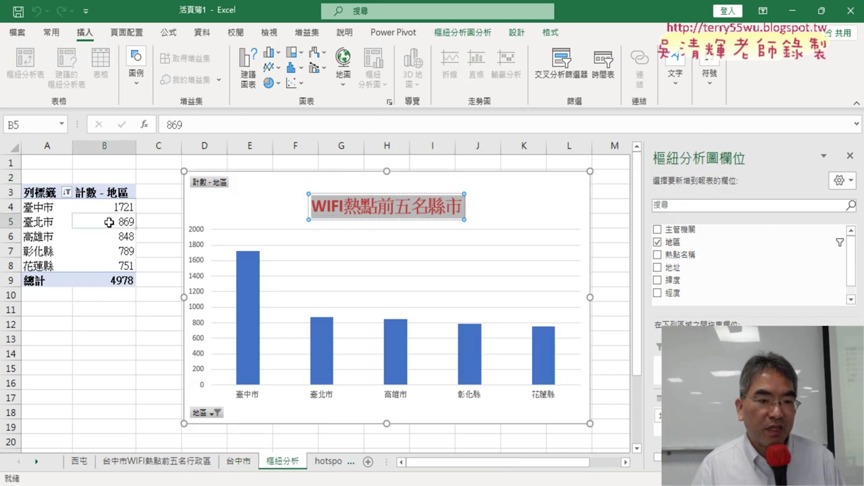
click(154, 462)
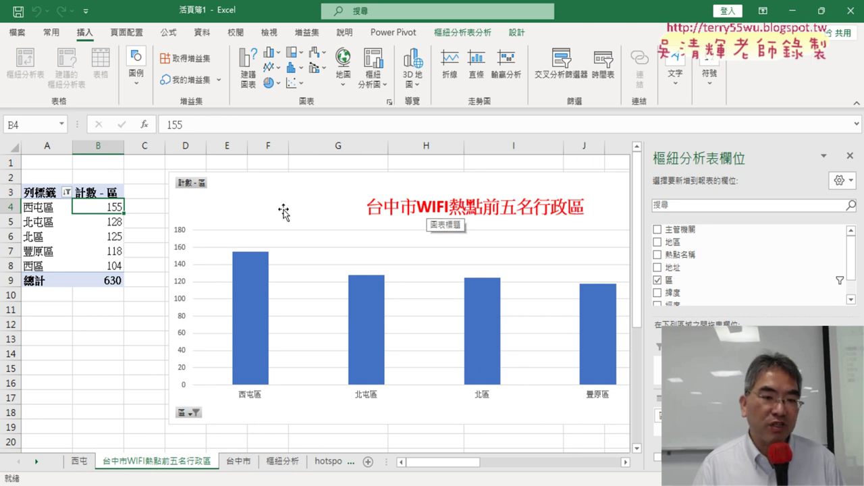
- Switch to the 西屯 sheet of hotspot 緯度 and 經度 records
click(79, 461)
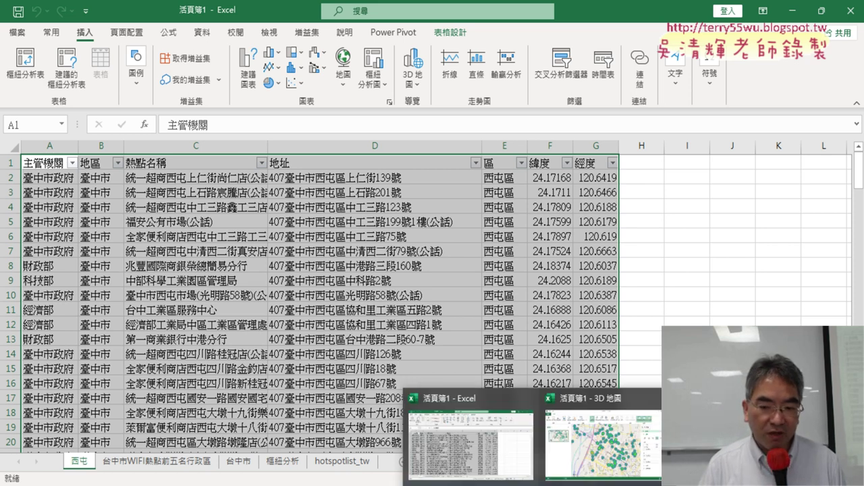
- Bring the 3D Maps window for tour 導覽 2 back to the front
click(587, 471)
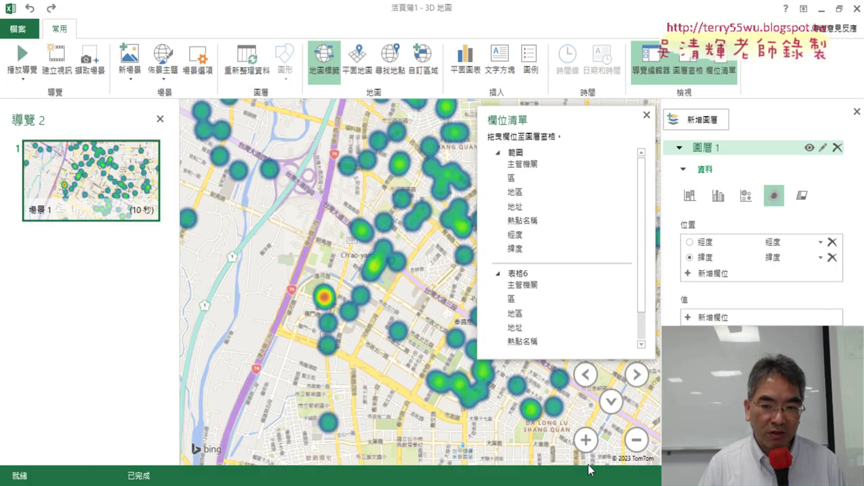